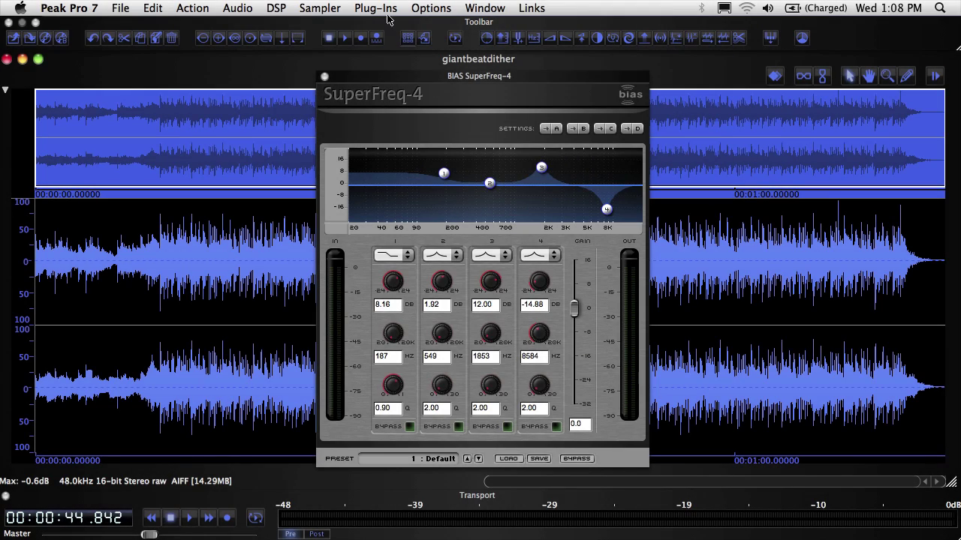
Bounce the SuperFreq-4 equalizer effect permanently into the giantbeatdither audio with Plug-Ins > Bounce.
{"action": "left_click", "coordinate": [386, 11]}
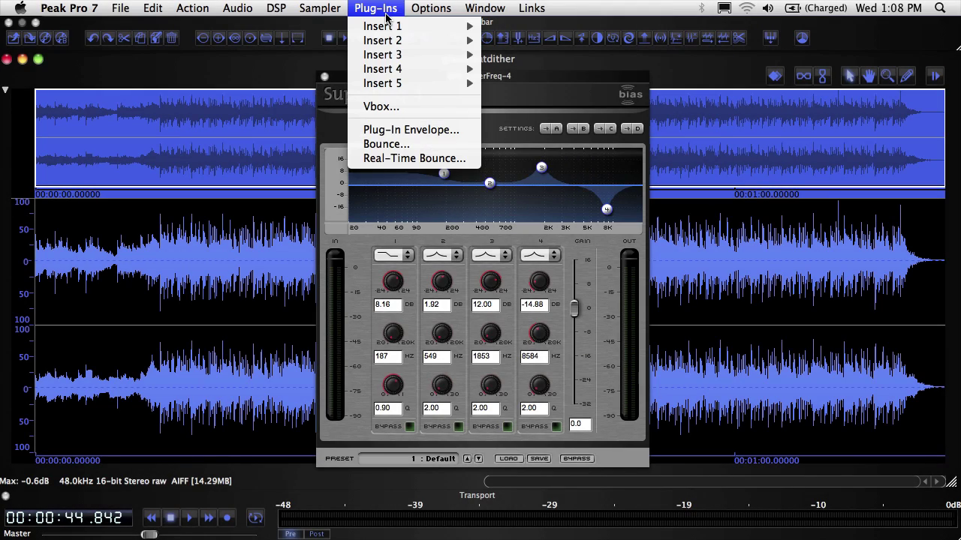
{"action": "left_click", "coordinate": [412, 144]}
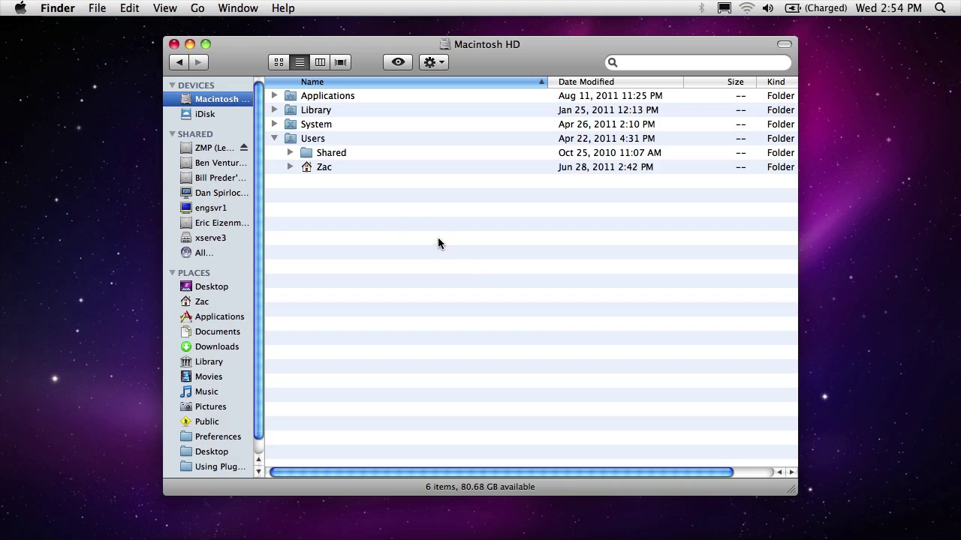
Expand Library > Audio > Plug-Ins, then list the Components and VST folders' installed plug-ins.
{"action": "left_click", "coordinate": [274, 110]}
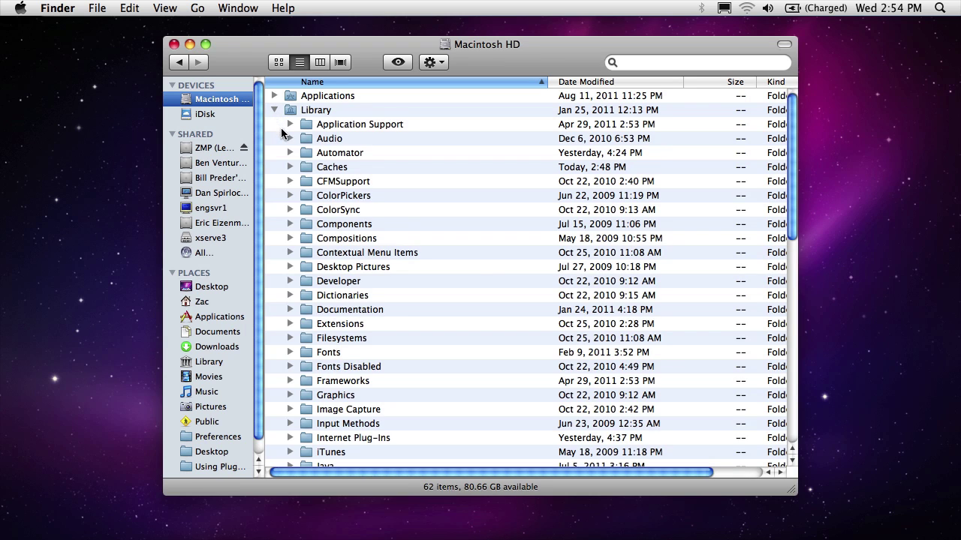
{"action": "left_click", "coordinate": [289, 139]}
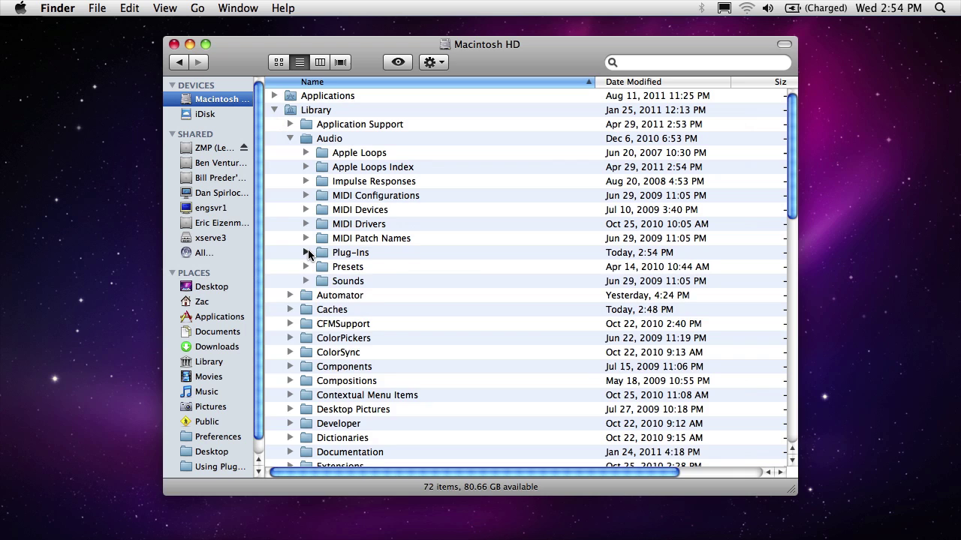
{"action": "left_click", "coordinate": [305, 253]}
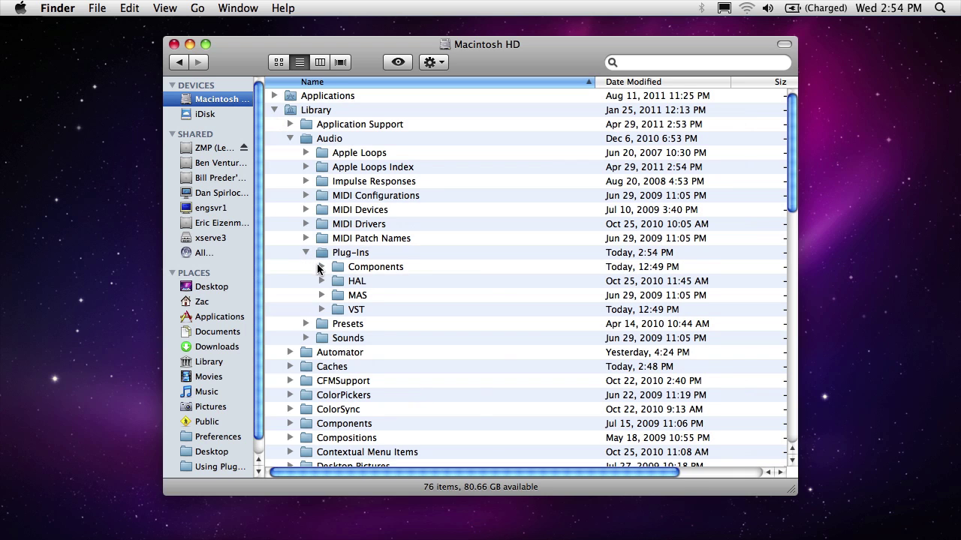
{"action": "left_click", "coordinate": [321, 267]}
{"action": "scroll", "coordinate": [323, 272], "scroll_direction": "down", "scroll_amount": 10}
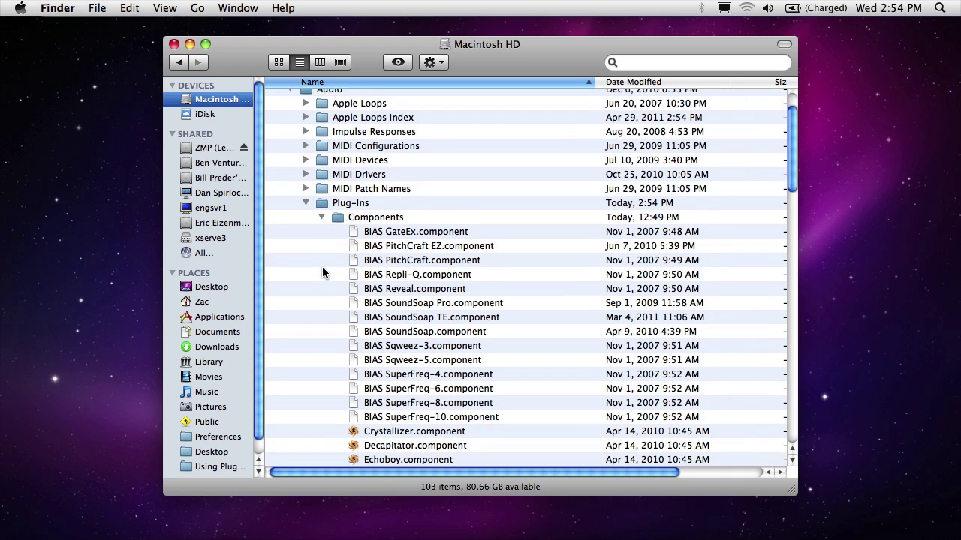
{"action": "scroll", "coordinate": [322, 272], "scroll_direction": "down", "scroll_amount": 4}
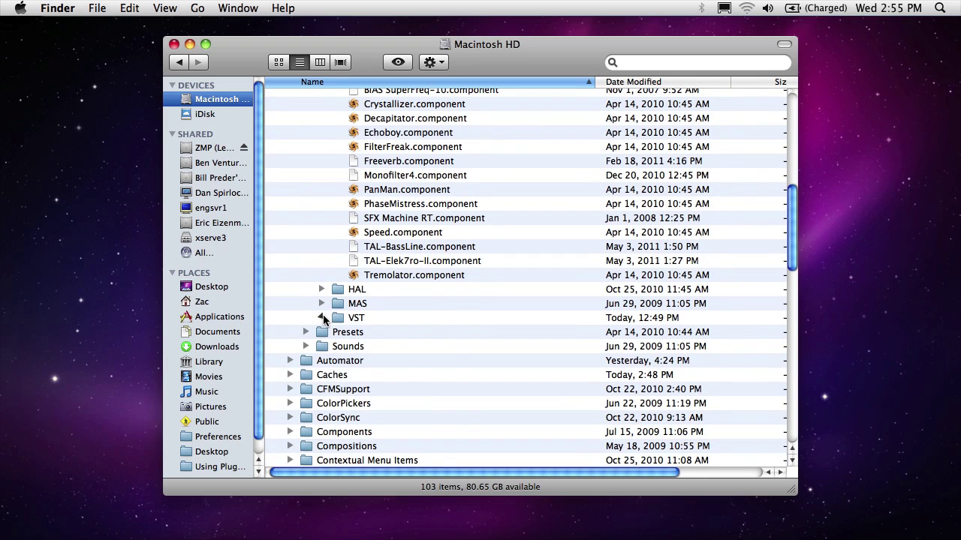
{"action": "left_click", "coordinate": [321, 317]}
{"action": "scroll", "coordinate": [323, 320], "scroll_direction": "down", "scroll_amount": 5}
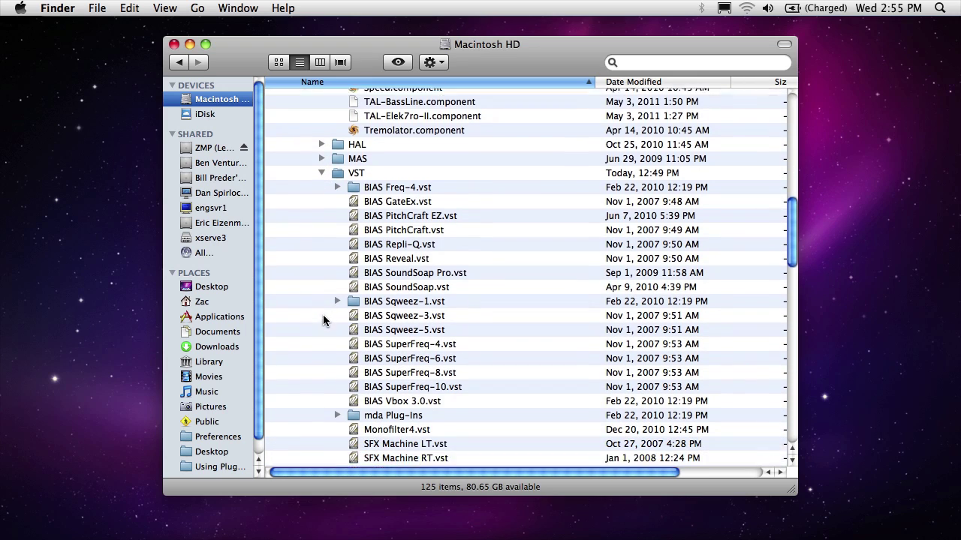
{"action": "scroll", "coordinate": [323, 321], "scroll_direction": "down", "scroll_amount": 4}
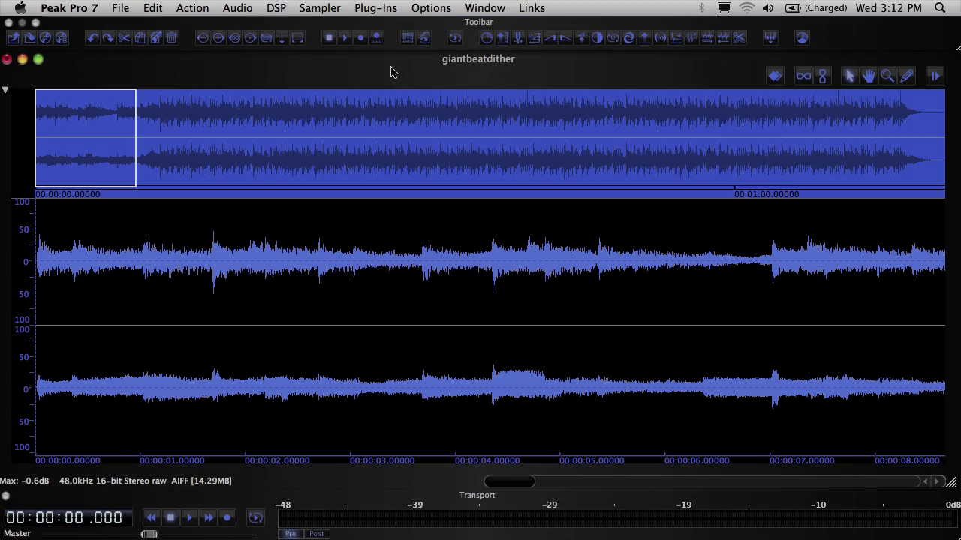
Load BIAS SoundSoap into Insert 1 from the Plug-Ins > Insert 1 > BIAS submenu.
{"action": "left_click", "coordinate": [376, 8]}
{"action": "mouse_move", "coordinate": [387, 28]}
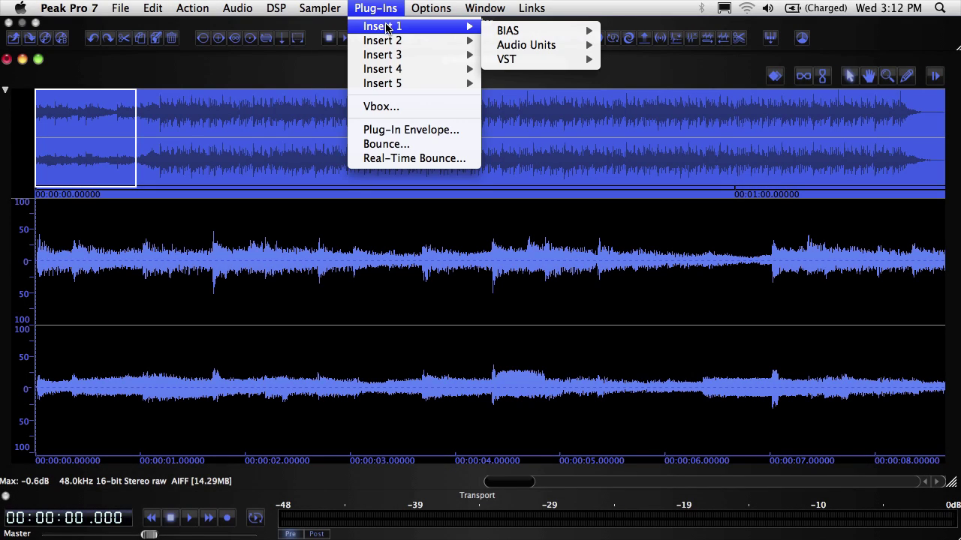
{"action": "mouse_move", "coordinate": [515, 51]}
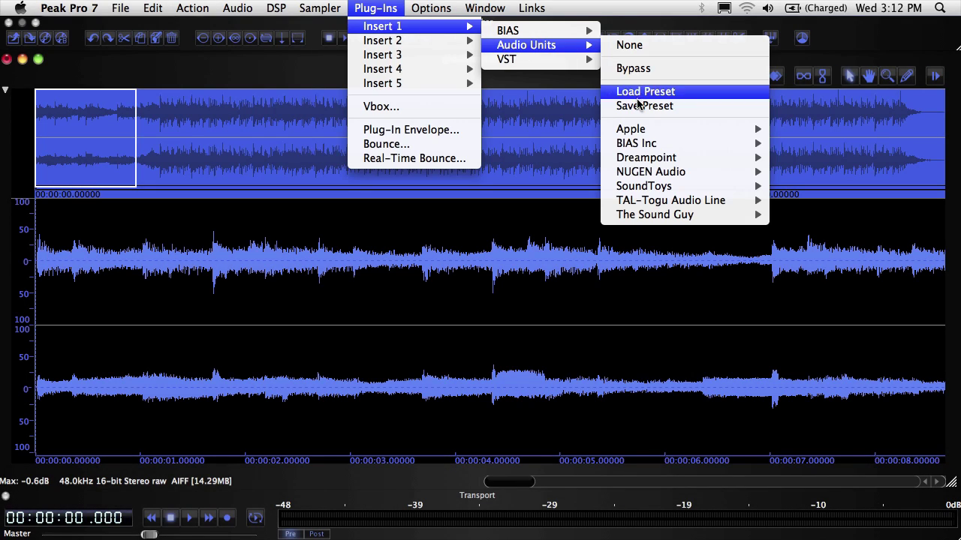
{"action": "mouse_move", "coordinate": [651, 142]}
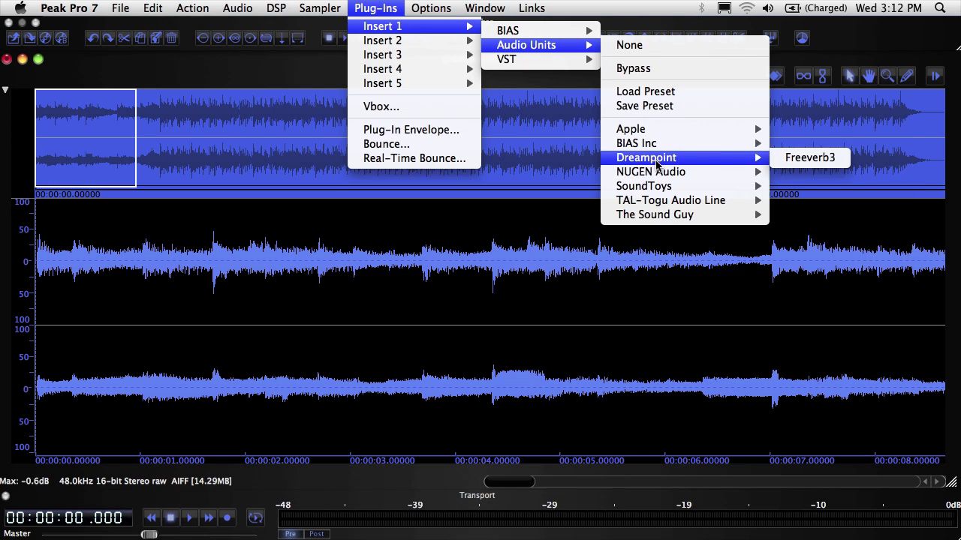
{"action": "mouse_move", "coordinate": [659, 188]}
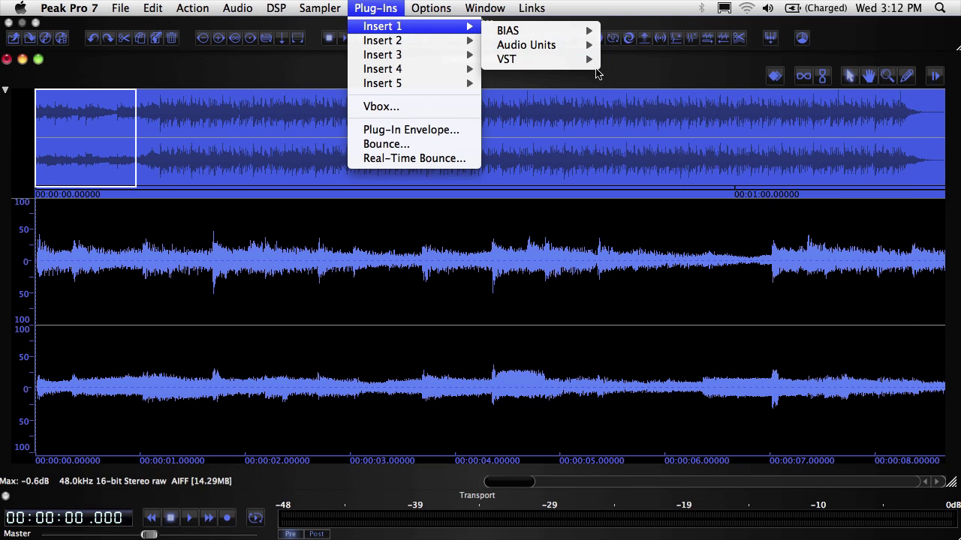
{"action": "mouse_move", "coordinate": [599, 66]}
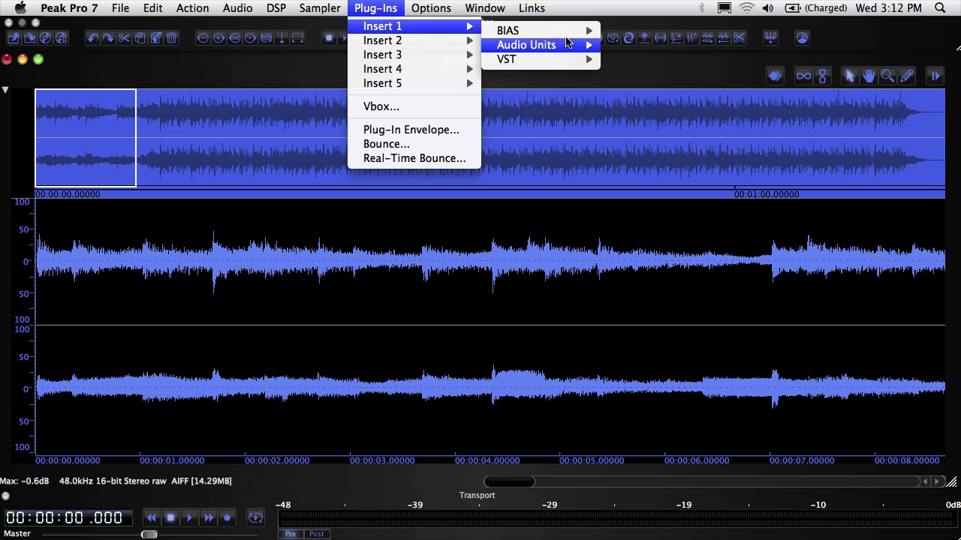
{"action": "mouse_move", "coordinate": [565, 37]}
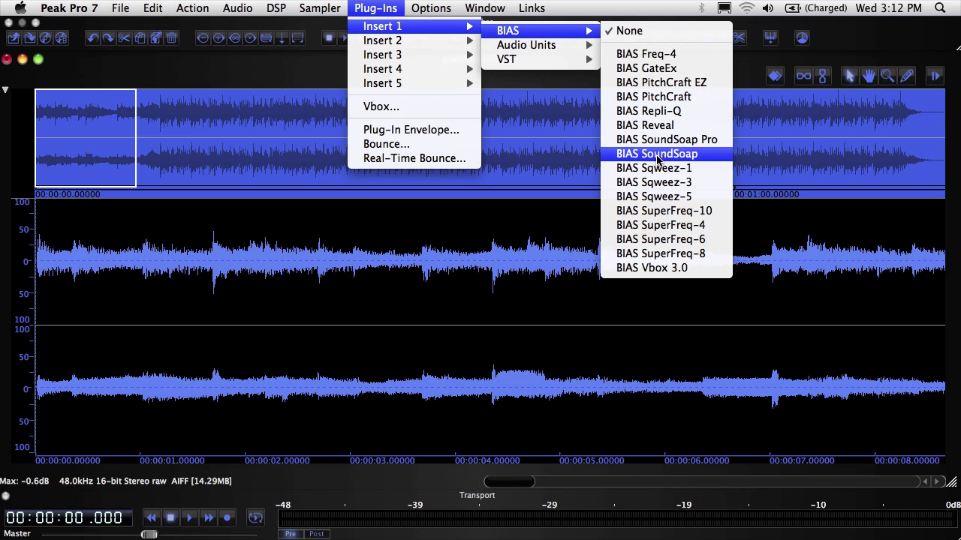
{"action": "left_click", "coordinate": [656, 154]}
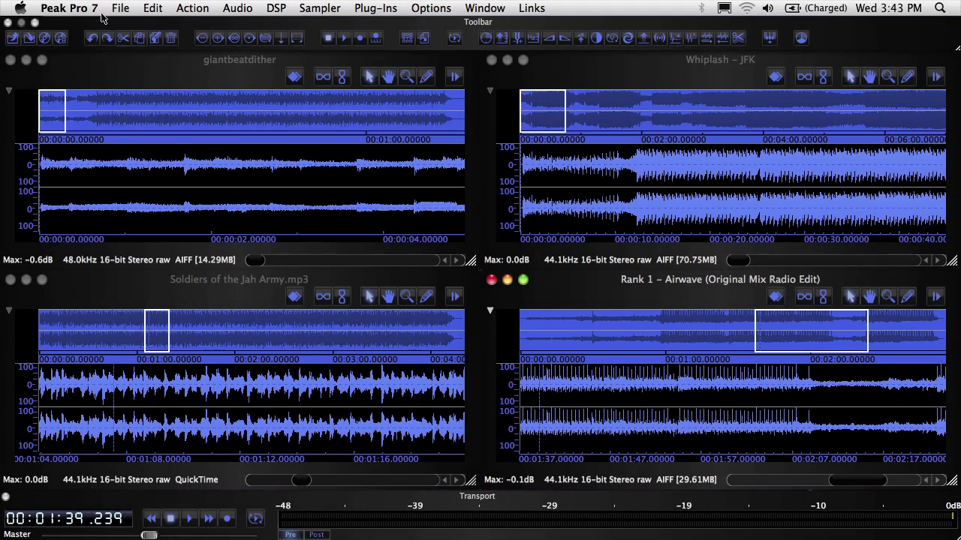
{"action": "left_click", "coordinate": [90, 7]}
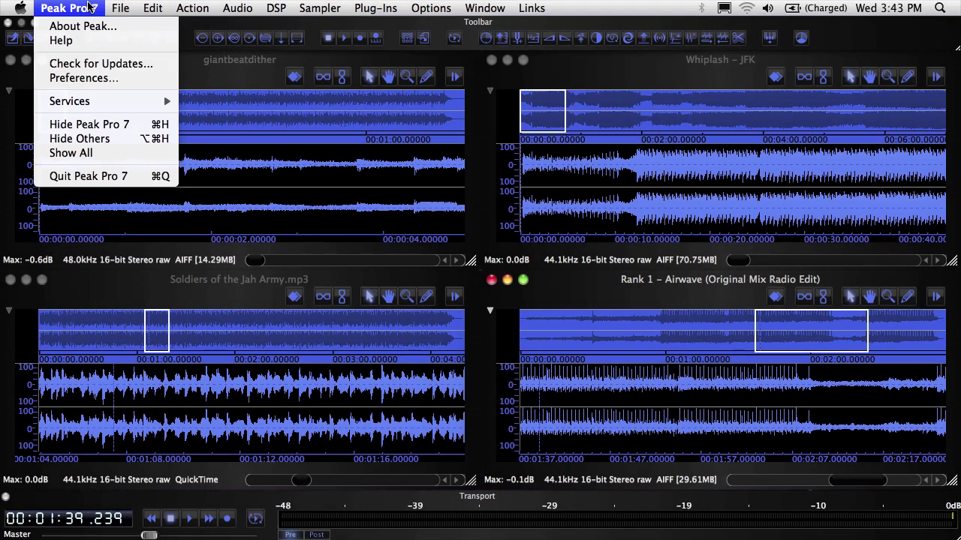
{"action": "left_click", "coordinate": [125, 81]}
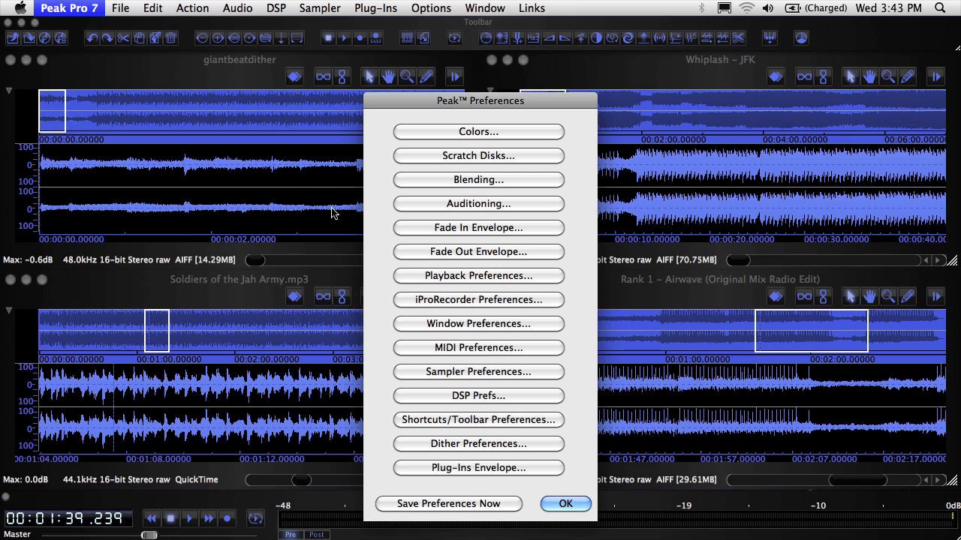
{"action": "left_click", "coordinate": [529, 324]}
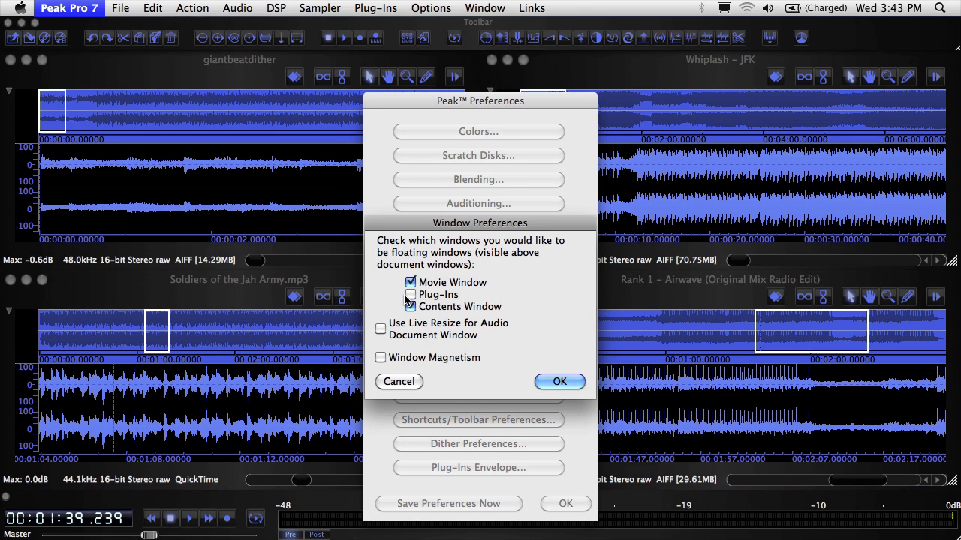
{"action": "left_click", "coordinate": [560, 381]}
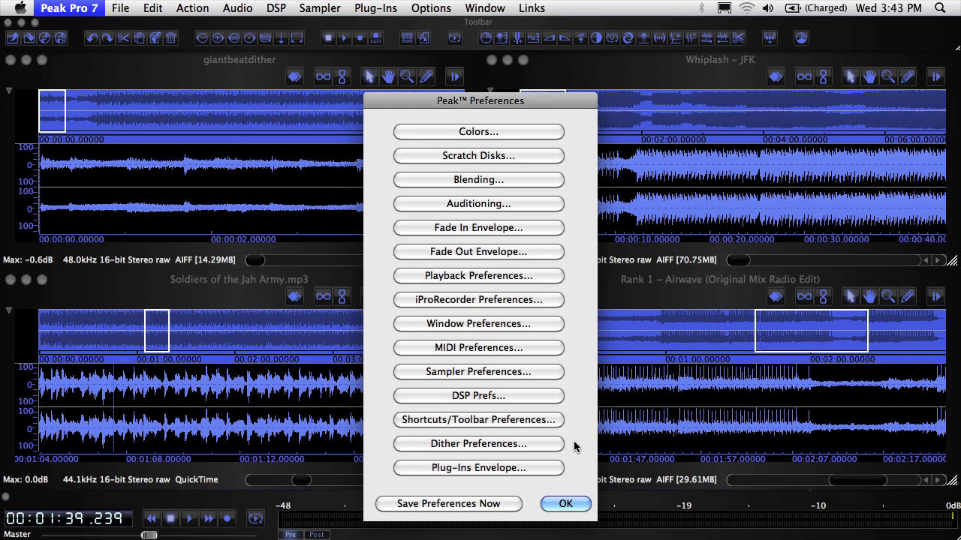
{"action": "left_click", "coordinate": [575, 503]}
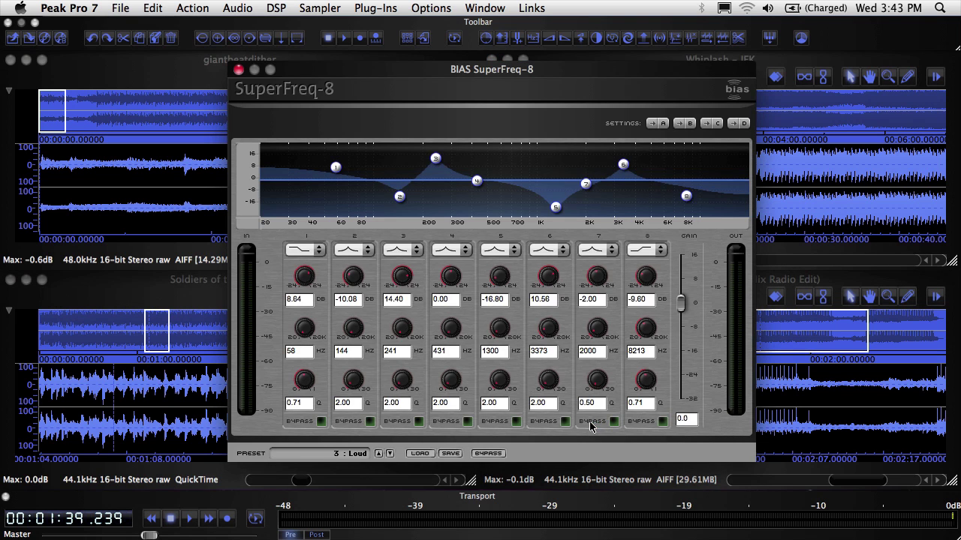
Activate the Whiplash – JFK, giantbeatdither, Soldiers of the Jah Army.mp3 and Rank 1 – Airwave documents in turn.
{"action": "mouse_move", "coordinate": [575, 74]}
{"action": "left_mouse_down"}
{"action": "mouse_move", "coordinate": [548, 165]}
{"action": "mouse_move", "coordinate": [496, 191]}
{"action": "mouse_move", "coordinate": [585, 58]}
{"action": "mouse_move", "coordinate": [572, 64]}
{"action": "left_mouse_up"}
{"action": "left_click", "coordinate": [572, 64]}
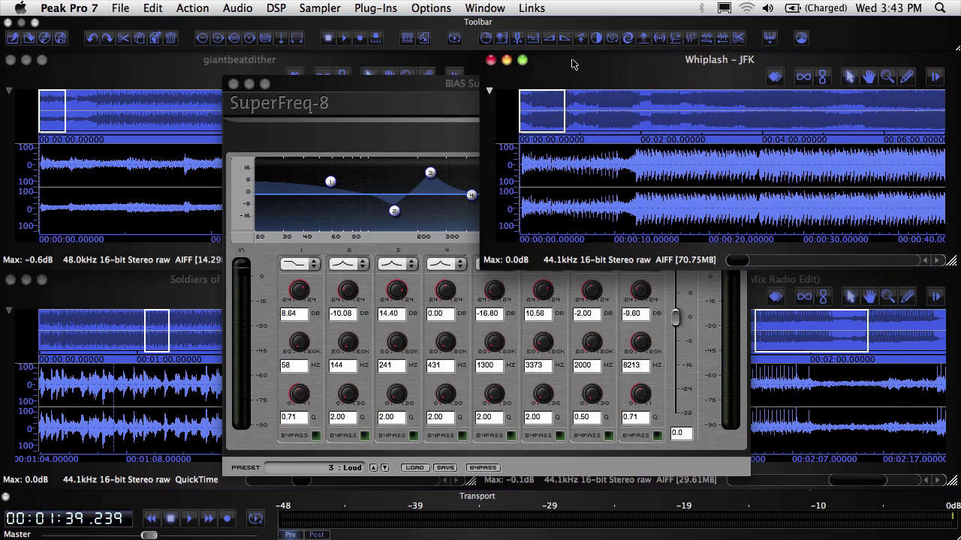
{"action": "left_click", "coordinate": [471, 64]}
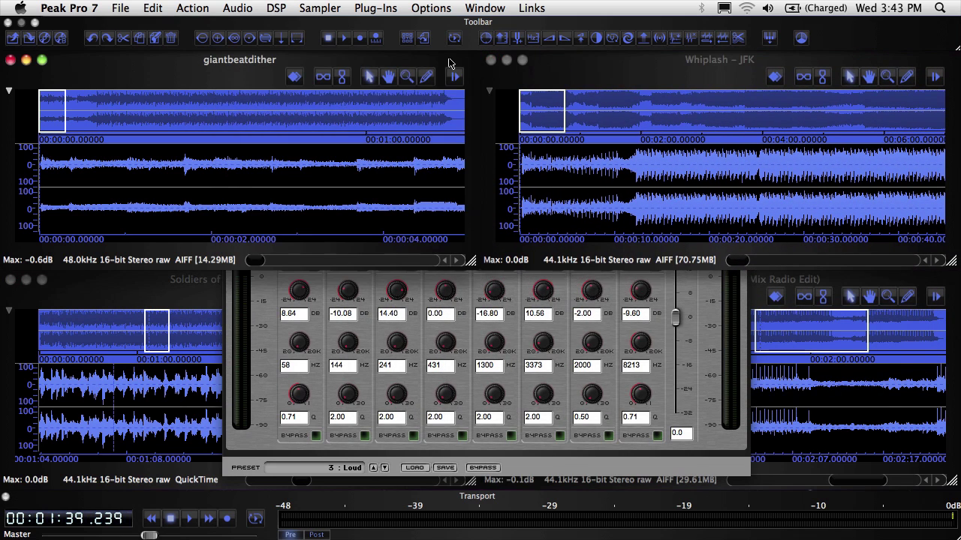
{"action": "left_click", "coordinate": [159, 295]}
{"action": "left_click", "coordinate": [799, 279]}
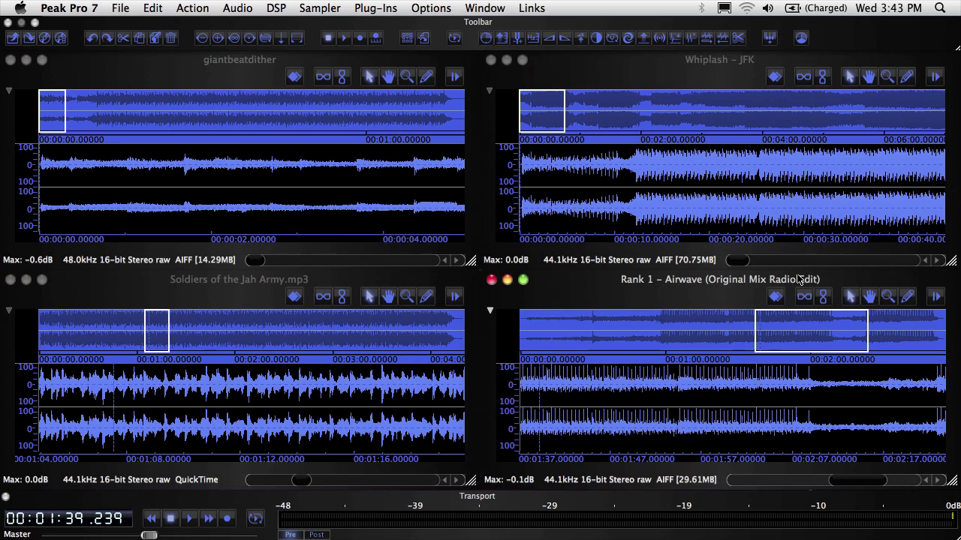
Bring SuperFreq-8 back to front via Window > BIAS SuperFreq-8, then cycle windows with Cmd+~.
{"action": "left_click", "coordinate": [494, 10]}
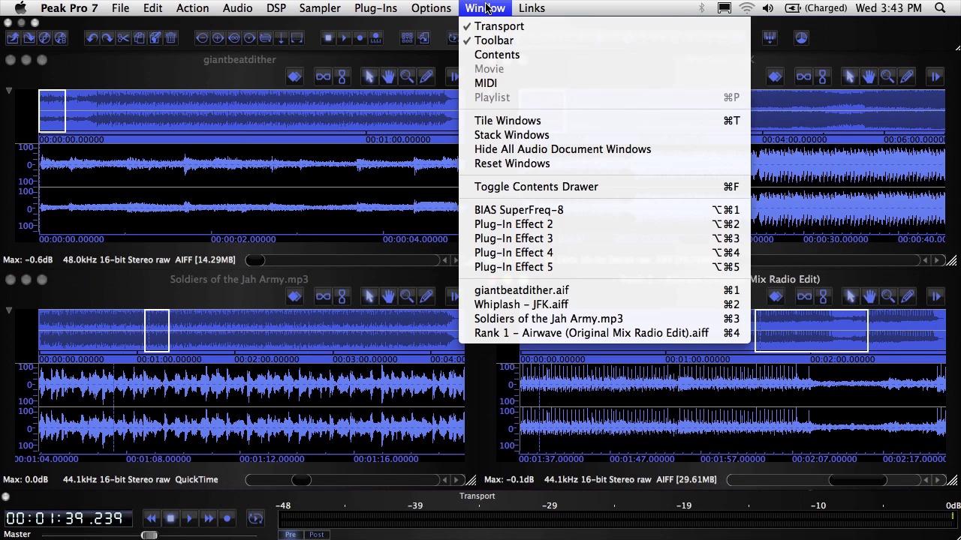
{"action": "left_click", "coordinate": [523, 214]}
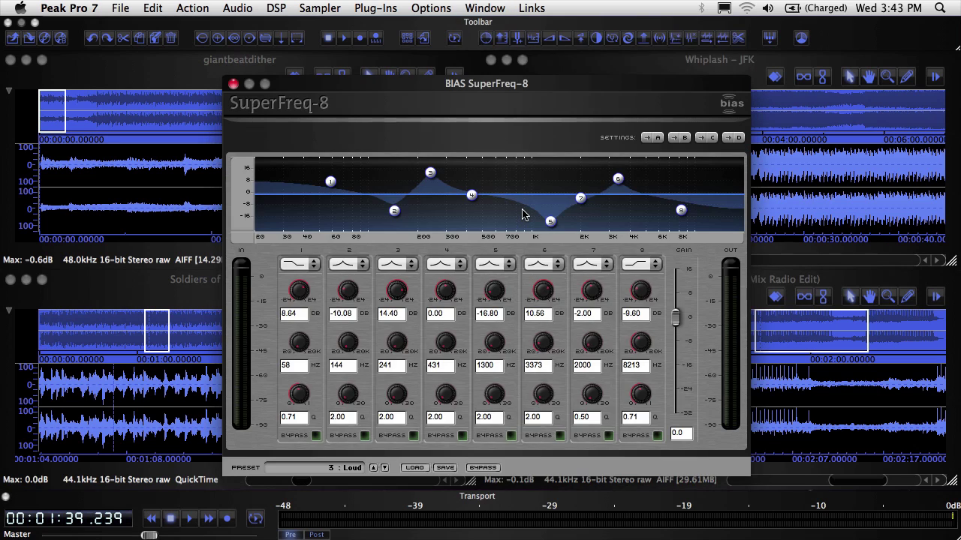
{"action": "key", "text": "super+grave"}
{"action": "key", "text": "super+grave"}
{"action": "key", "text": "super+grave"}
{"action": "key", "text": "super+grave"}
{"action": "key", "text": "super+grave"}
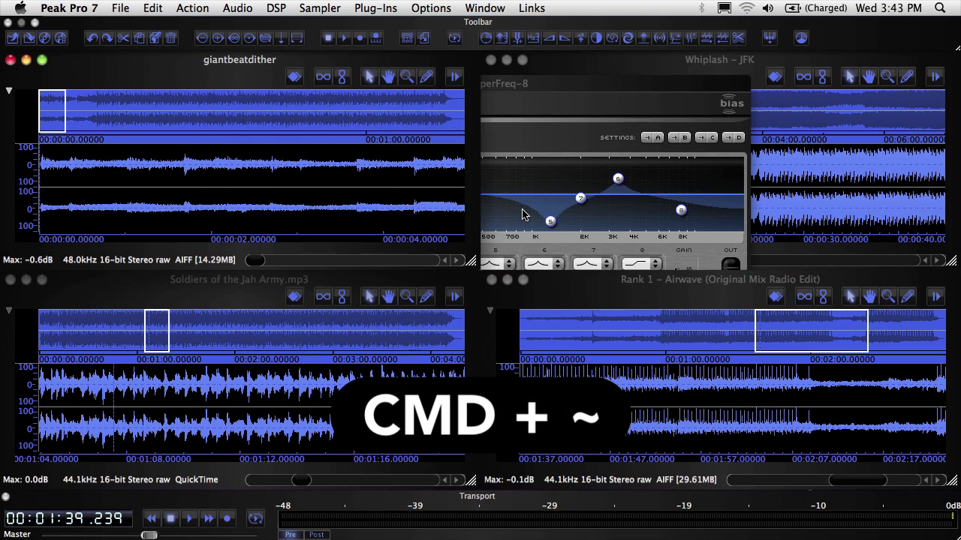
{"action": "key", "text": "super+grave"}
{"action": "key", "text": "super+grave"}
{"action": "key", "text": "super+grave"}
{"action": "key", "text": "super+grave"}
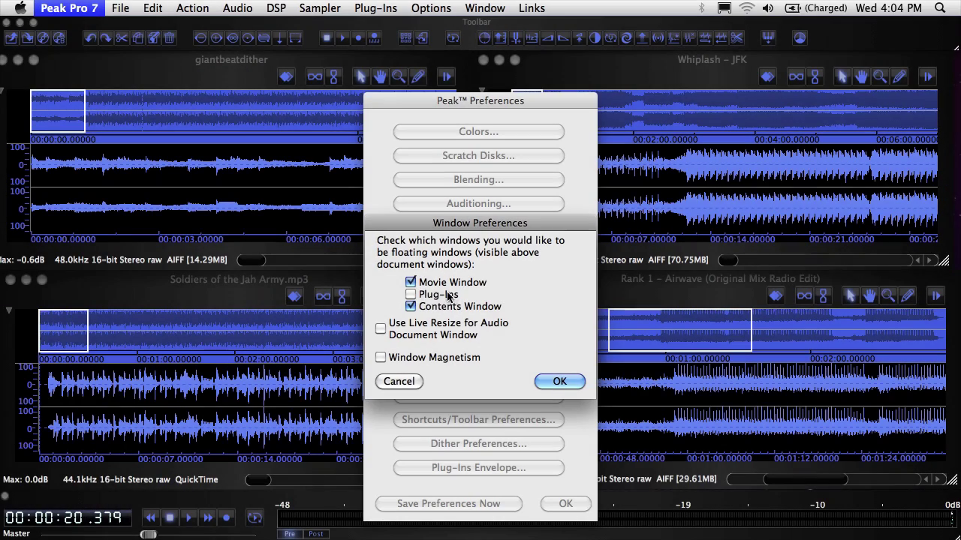
Turn on floating Plug-Ins windows, then activate Whiplash – JFK and giantbeatdither to confirm SuperFreq-8 stays on top.
{"action": "left_click", "coordinate": [567, 379]}
{"action": "left_click", "coordinate": [565, 504]}
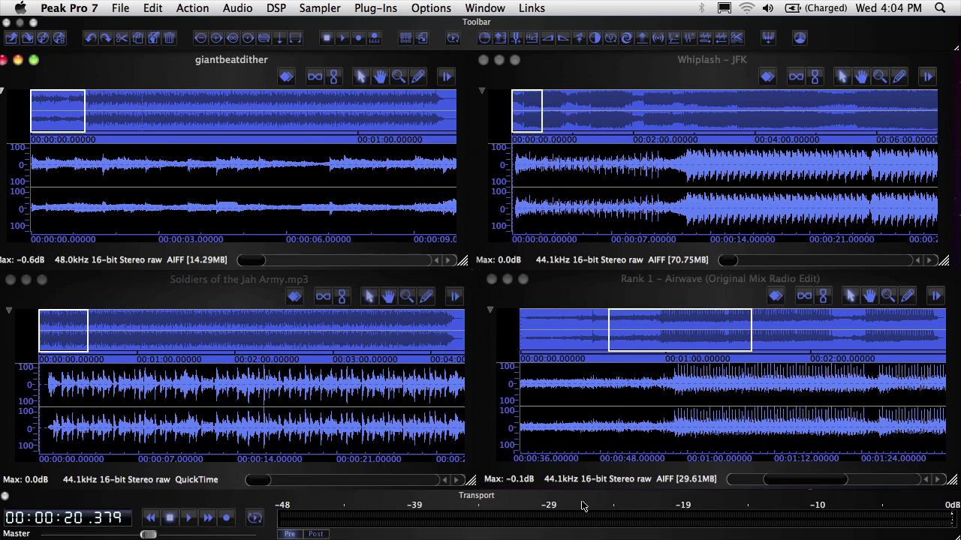
{"action": "left_click", "coordinate": [584, 67]}
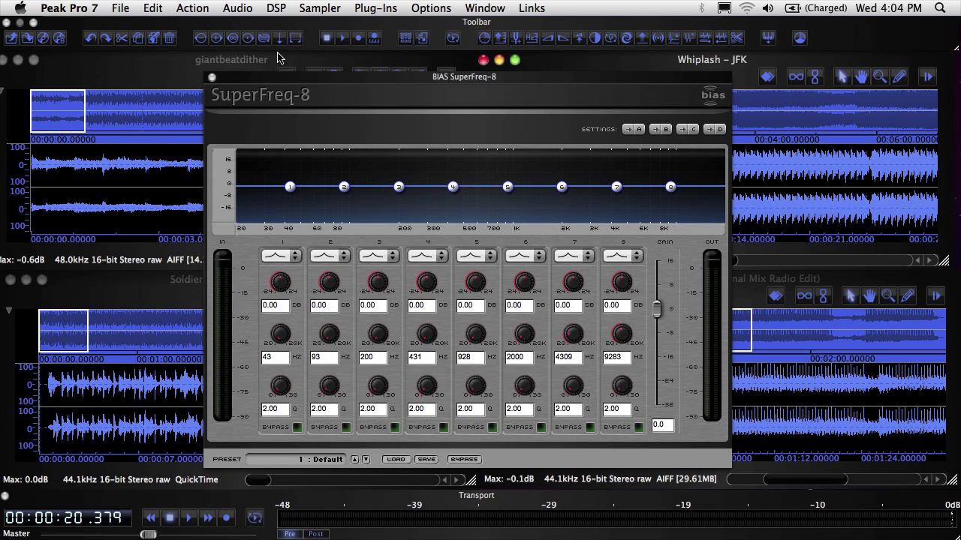
{"action": "left_click", "coordinate": [150, 65]}
{"action": "left_click_drag", "start_coordinate": [347, 57], "coordinate": [351, 61]}
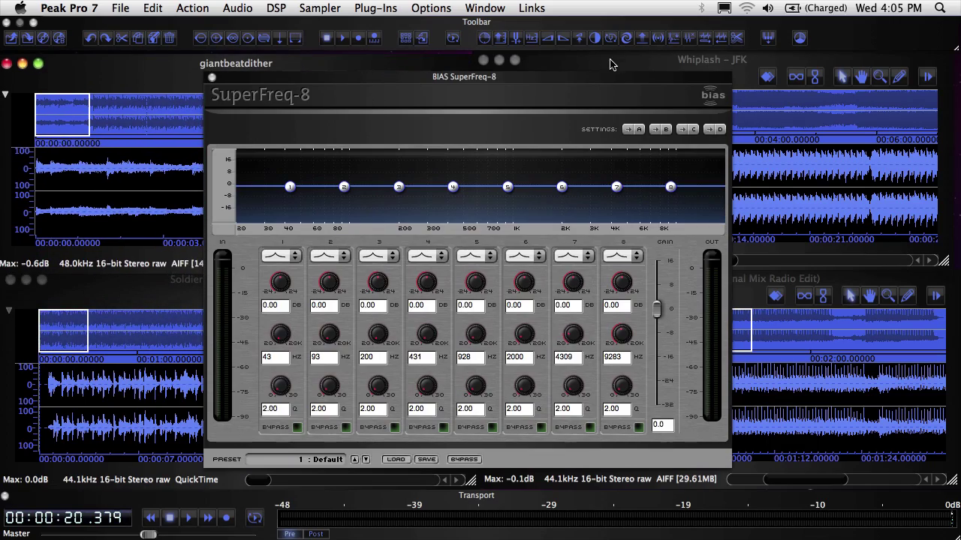
{"action": "left_click_drag", "start_coordinate": [610, 64], "coordinate": [609, 71]}
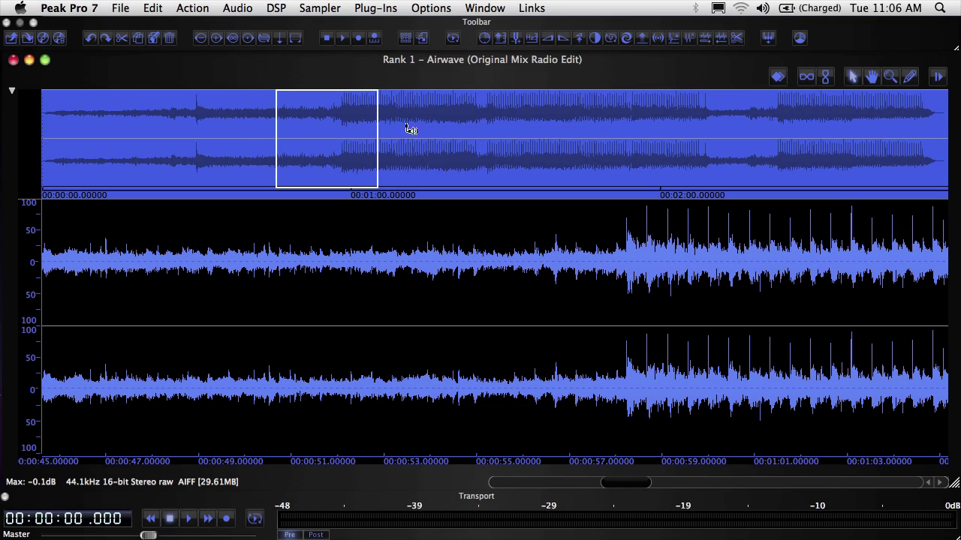
Put BIAS SuperFreq-4 on Insert 1.
{"action": "left_click", "coordinate": [379, 9]}
{"action": "mouse_move", "coordinate": [387, 27]}
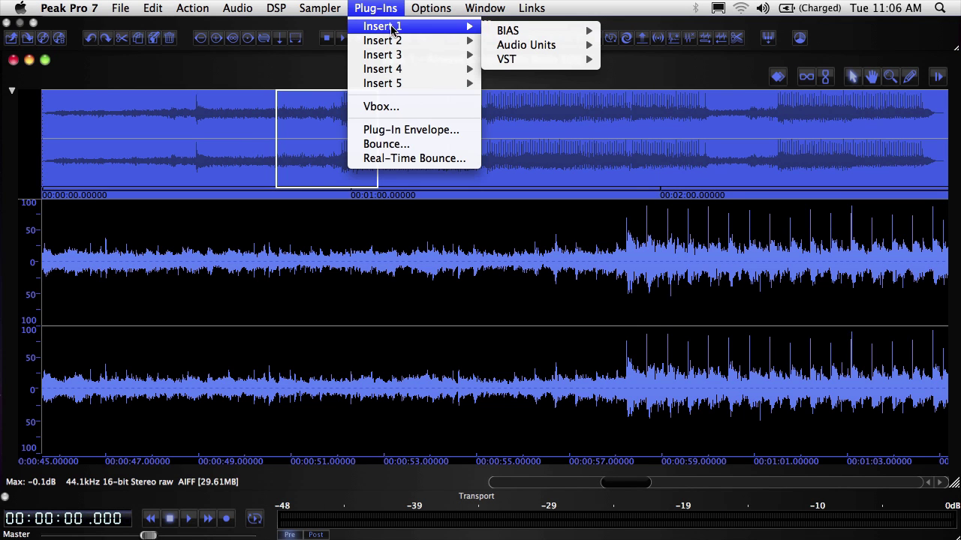
{"action": "mouse_move", "coordinate": [526, 31]}
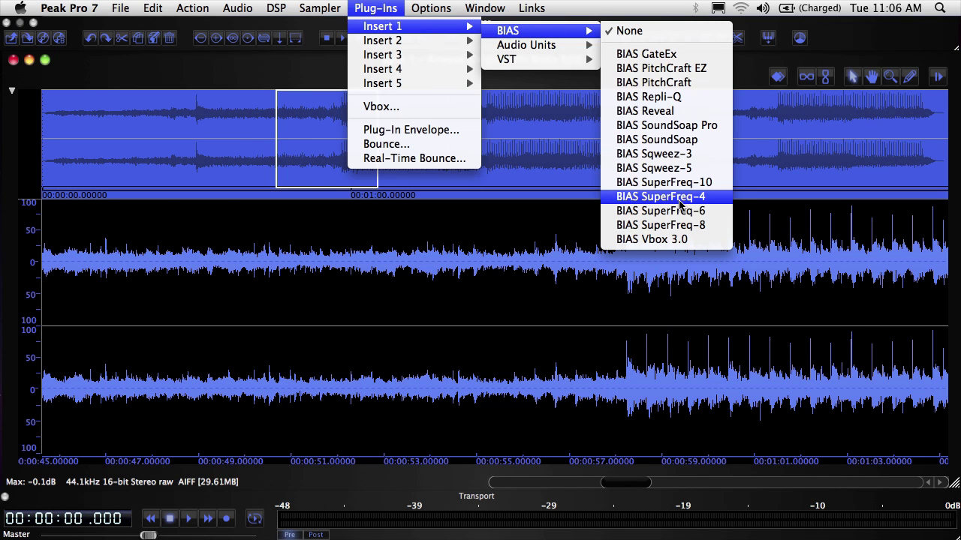
{"action": "left_click", "coordinate": [661, 196]}
Open the Vbox plug-in host, move it to the right, and pick a plug-in for a slot.
{"action": "left_click", "coordinate": [377, 9]}
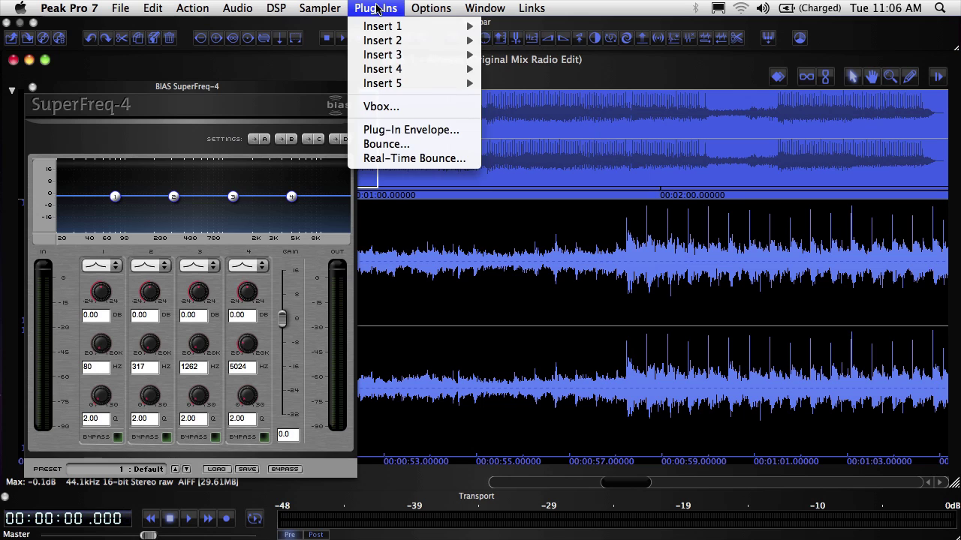
{"action": "left_click", "coordinate": [388, 105]}
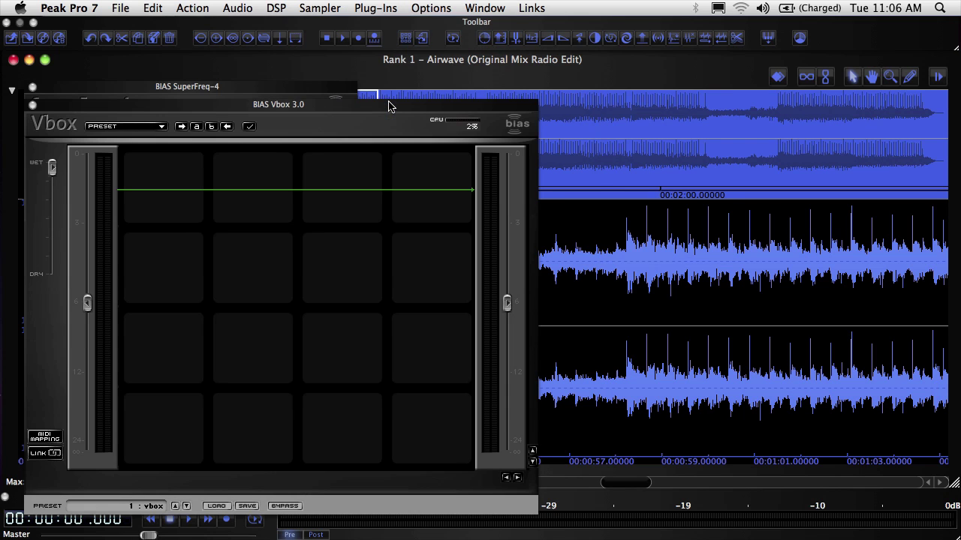
{"action": "left_click_drag", "start_coordinate": [381, 110], "coordinate": [732, 93]}
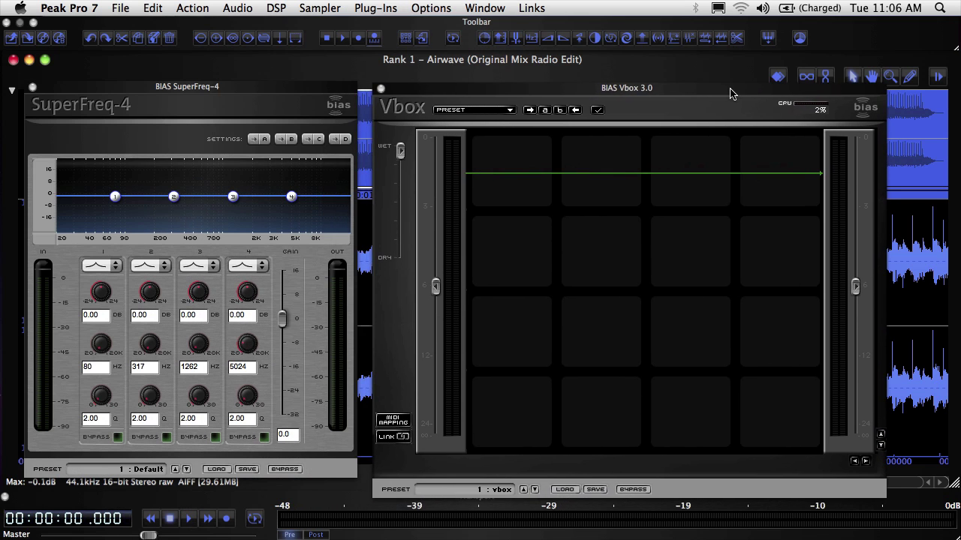
{"action": "left_click", "coordinate": [494, 172]}
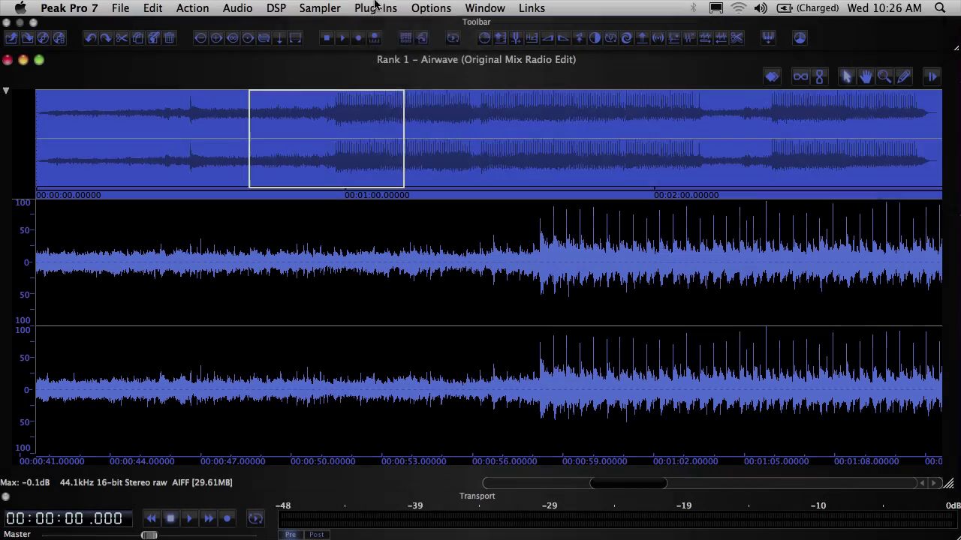
Put BIAS SuperFreq-4 on Insert 1.
{"action": "left_click", "coordinate": [375, 7]}
{"action": "mouse_move", "coordinate": [390, 26]}
{"action": "mouse_move", "coordinate": [511, 33]}
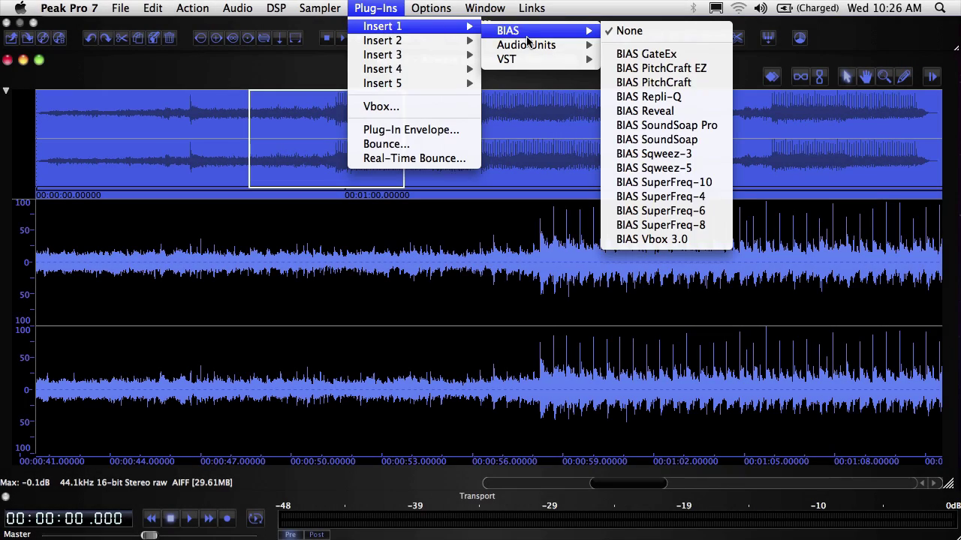
{"action": "left_click", "coordinate": [660, 195]}
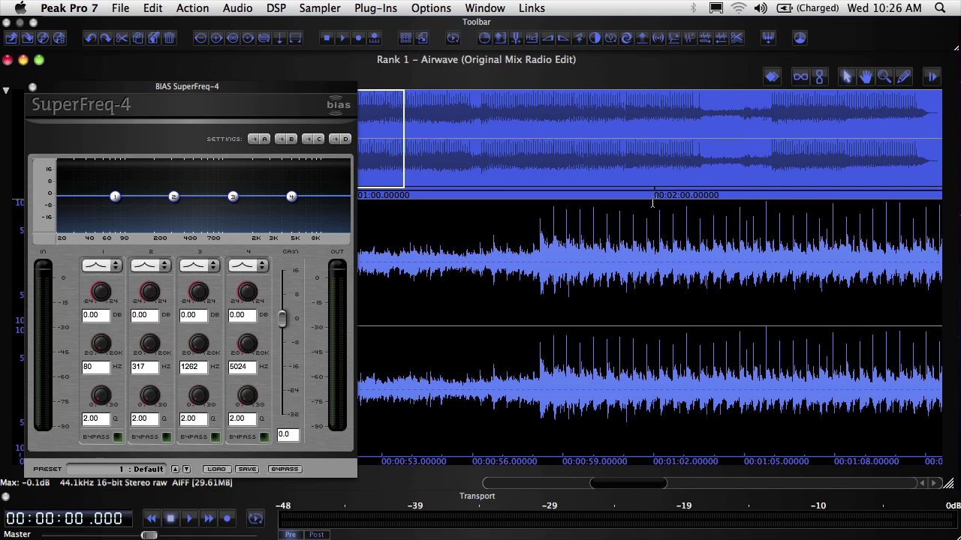
Add Apple's AUMatrixReverb on Insert 2 and drag its window right of SuperFreq-4.
{"action": "left_click", "coordinate": [392, 7]}
{"action": "mouse_move", "coordinate": [391, 40]}
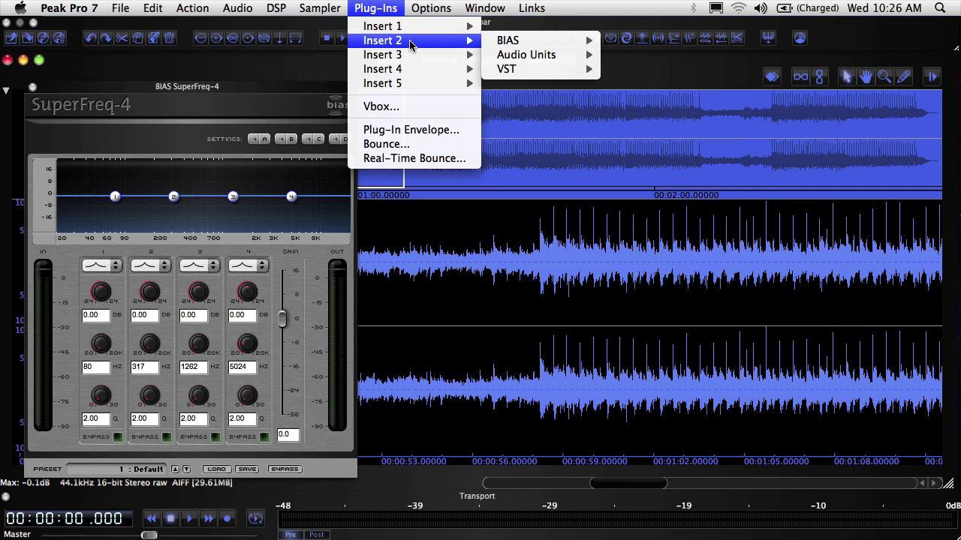
{"action": "mouse_move", "coordinate": [504, 54]}
{"action": "mouse_move", "coordinate": [646, 139]}
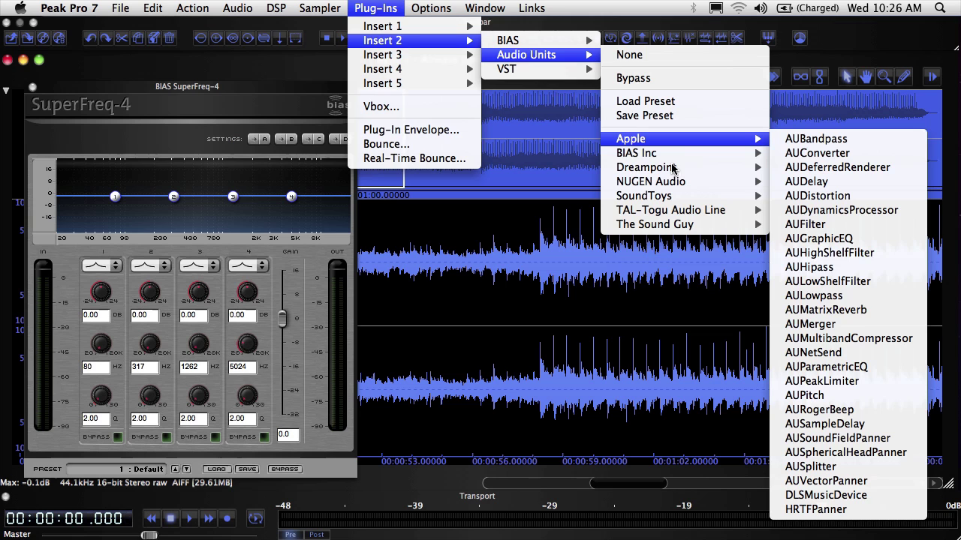
{"action": "left_click", "coordinate": [828, 310]}
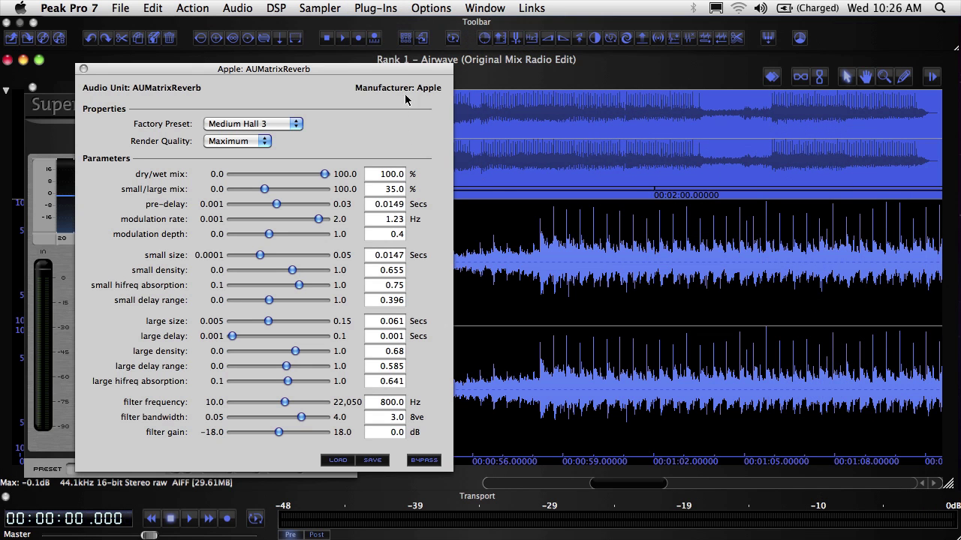
{"action": "left_click_drag", "start_coordinate": [403, 76], "coordinate": [763, 98]}
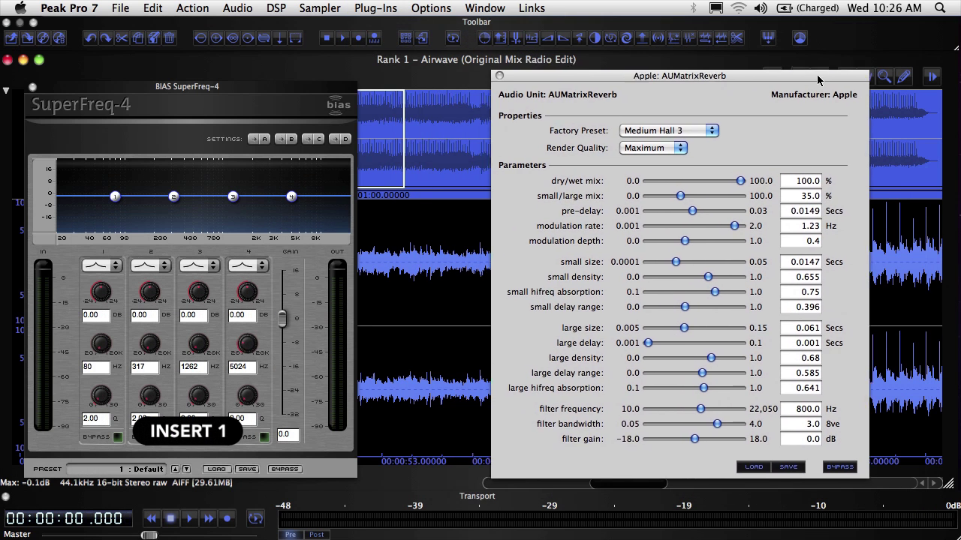
{"action": "left_click_drag", "start_coordinate": [819, 80], "coordinate": [833, 76]}
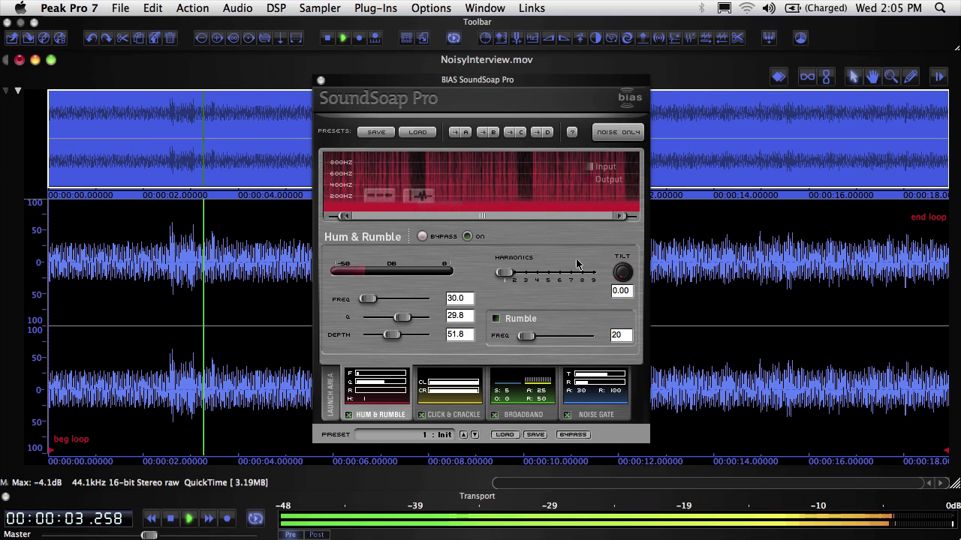
Raise Hum & Rumble Harmonics to 4 and narrow the Q toward 20.5 during playback.
{"action": "left_click_drag", "start_coordinate": [503, 273], "coordinate": [541, 276]}
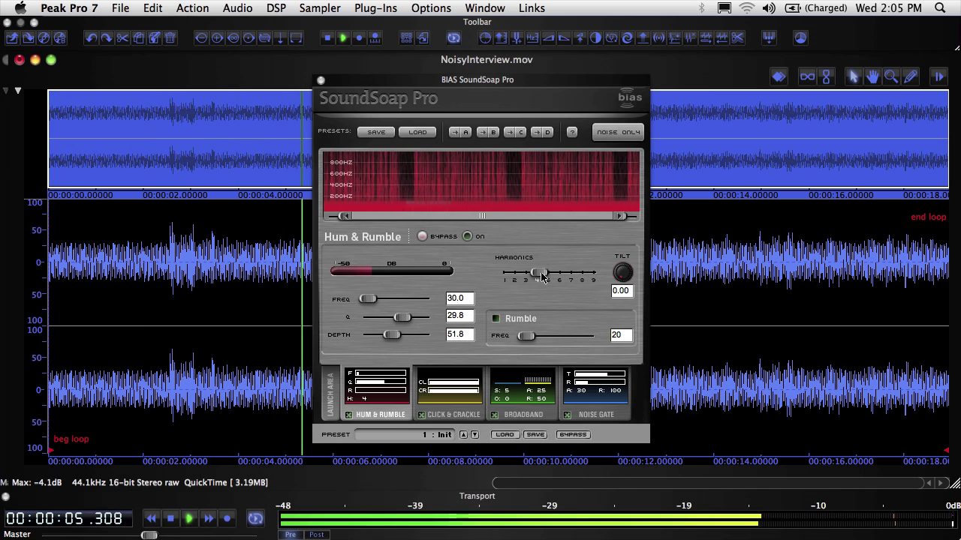
{"action": "left_click_drag", "start_coordinate": [403, 316], "coordinate": [378, 301]}
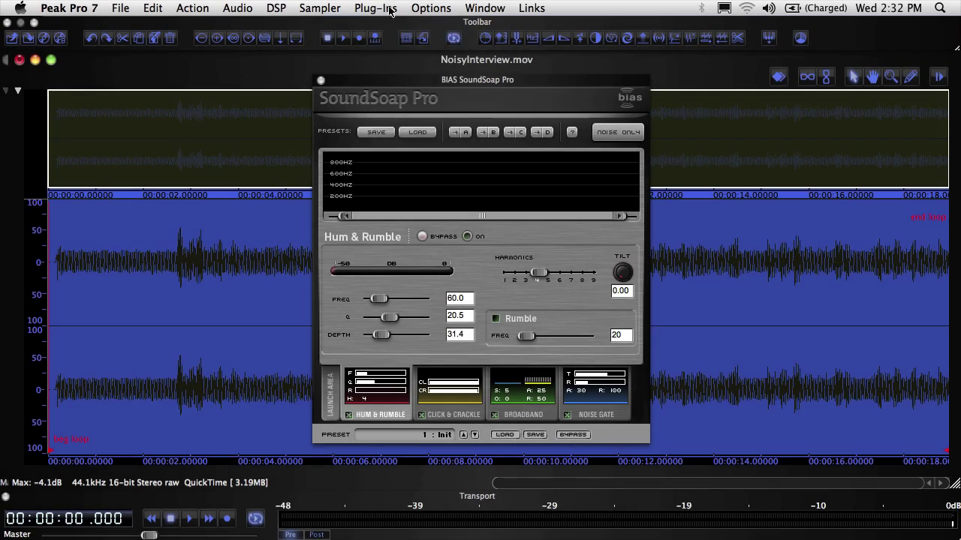
{"action": "left_click", "coordinate": [375, 8]}
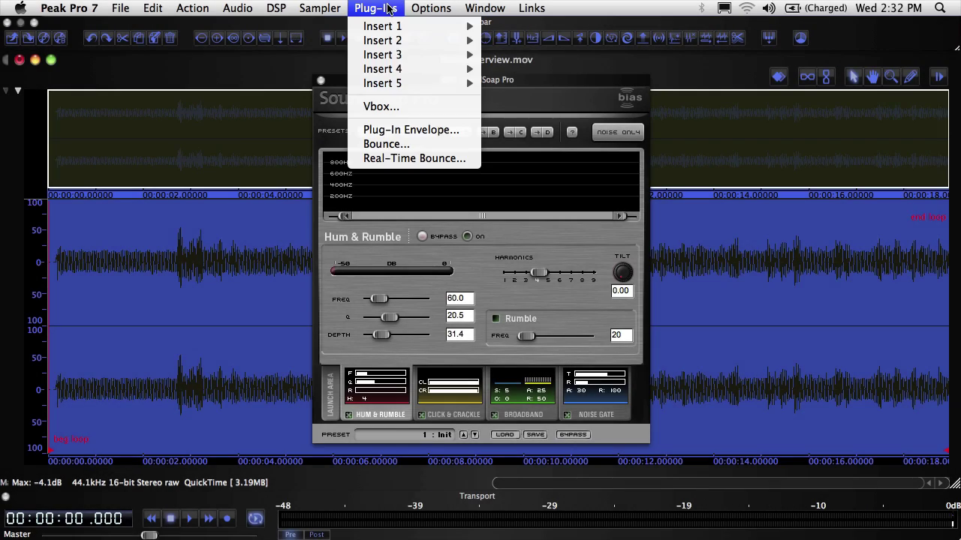
Select all of the interview audio with Cmd+A and bounce SoundSoap Pro's processing into it.
{"action": "left_click", "coordinate": [405, 159]}
{"action": "left_click_drag", "start_coordinate": [286, 302], "coordinate": [113, 303]}
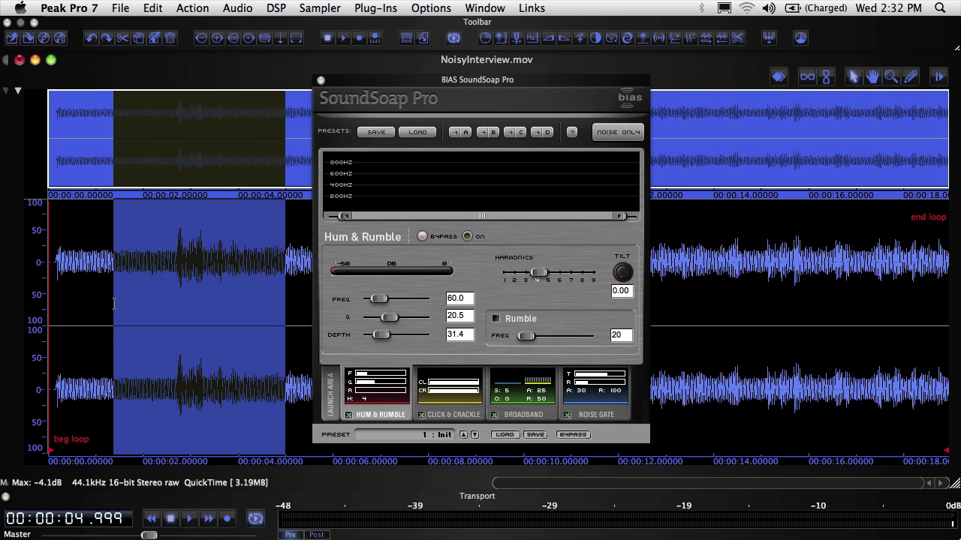
{"action": "left_click", "coordinate": [113, 304]}
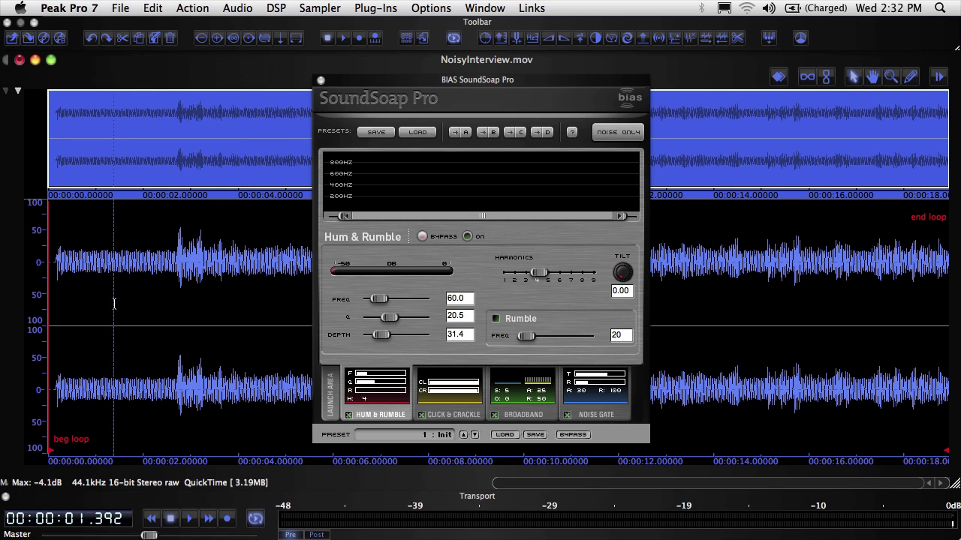
{"action": "key", "text": "super+a"}
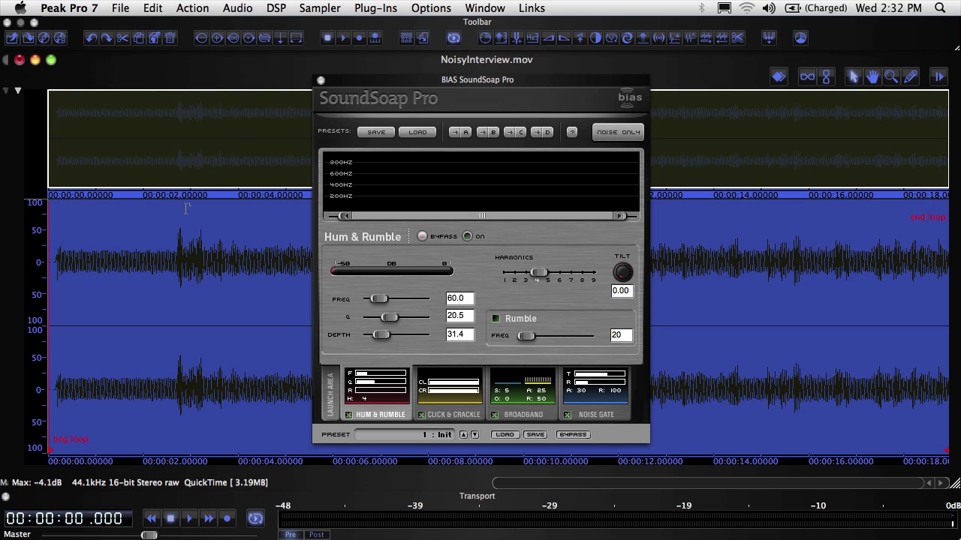
{"action": "left_click", "coordinate": [370, 8]}
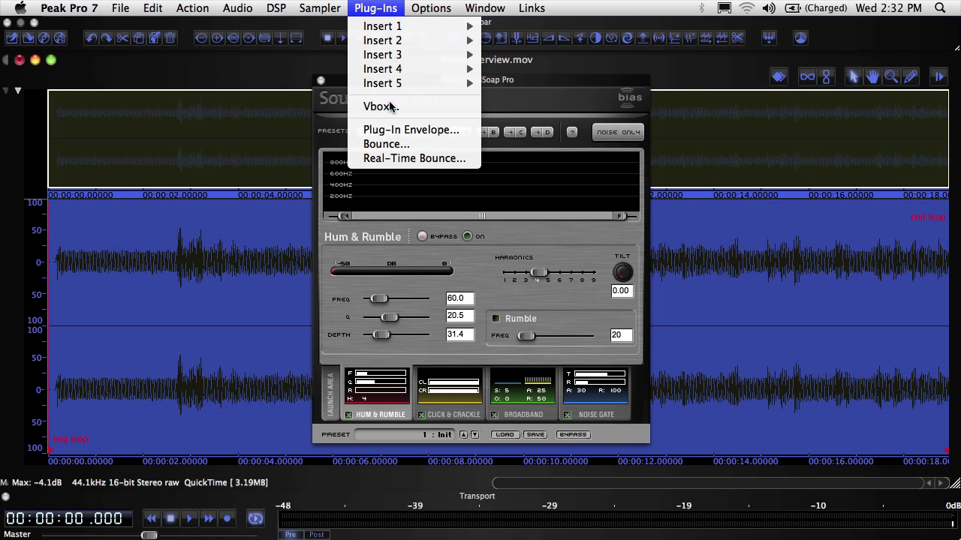
{"action": "left_click", "coordinate": [394, 144]}
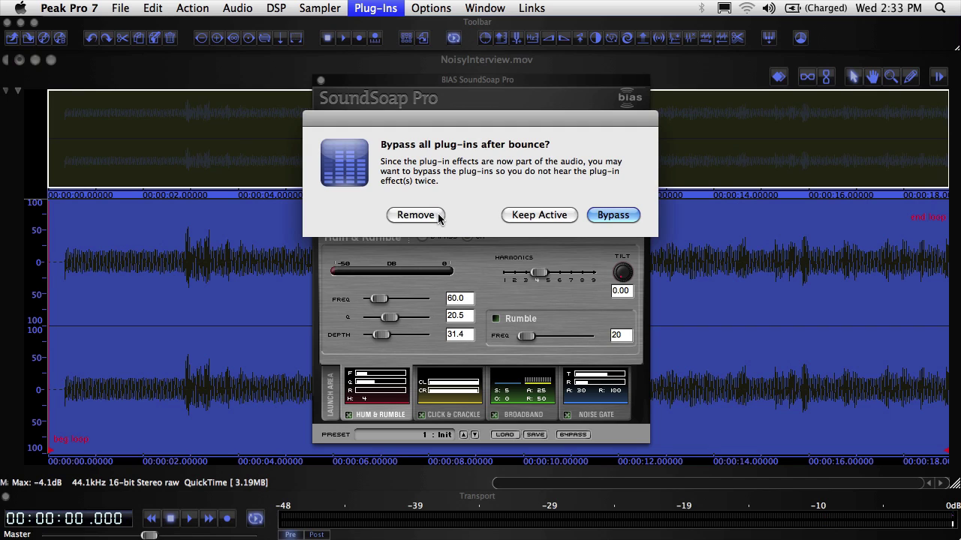
Choose Keep Active so SoundSoap Pro stays on after the bounce.
{"action": "left_click", "coordinate": [440, 217]}
{"action": "left_click", "coordinate": [569, 215]}
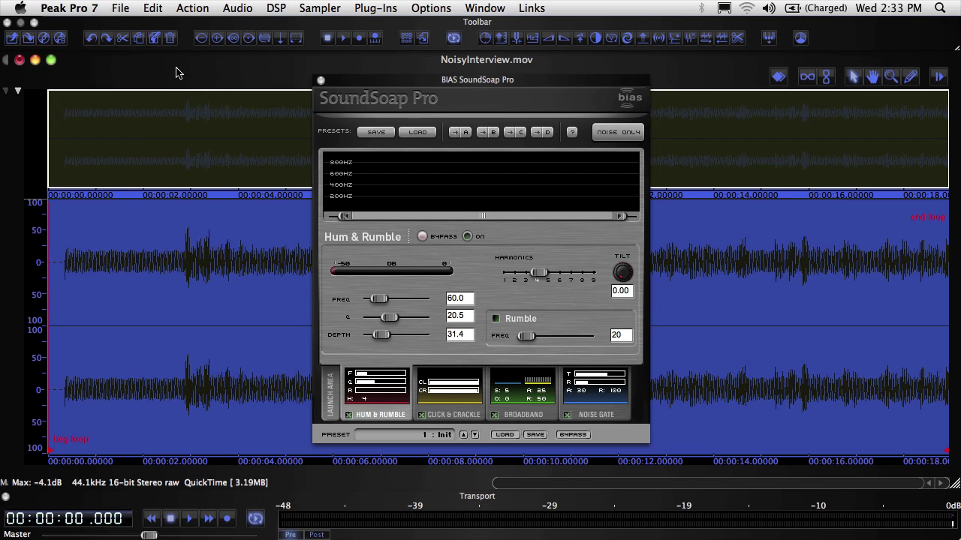
Undo Bounce Plug-Ins from the Edit menu to restore the original NoisyInterview.mov audio.
{"action": "left_click", "coordinate": [154, 8]}
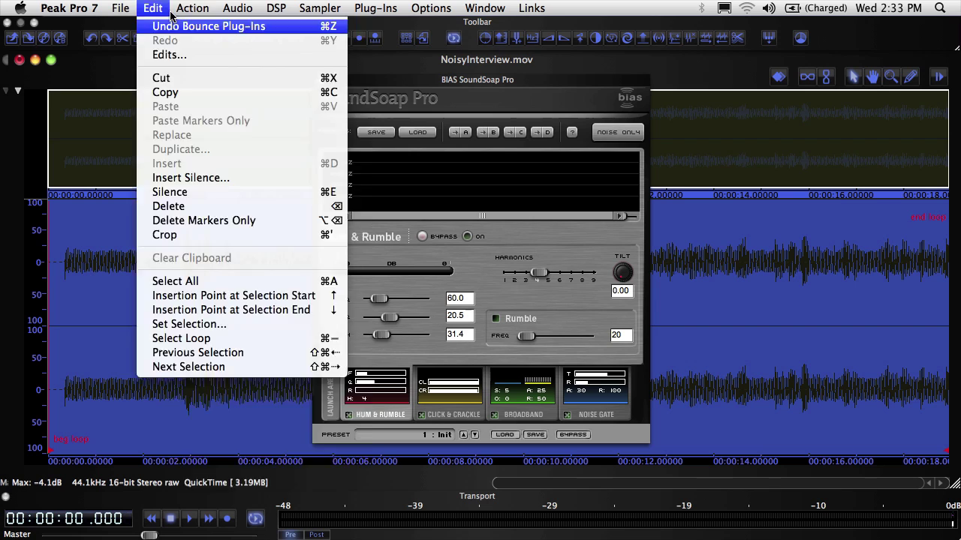
{"action": "left_click", "coordinate": [189, 29]}
{"action": "left_click", "coordinate": [123, 8]}
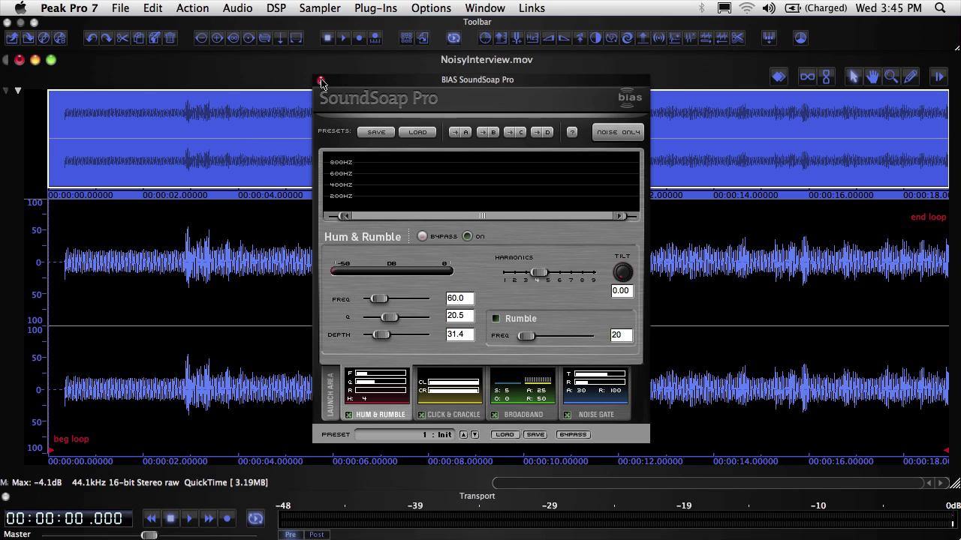
Close and reopen the SoundSoap Pro window, then adjust the Flange delay to 1.750.
{"action": "left_click", "coordinate": [320, 80]}
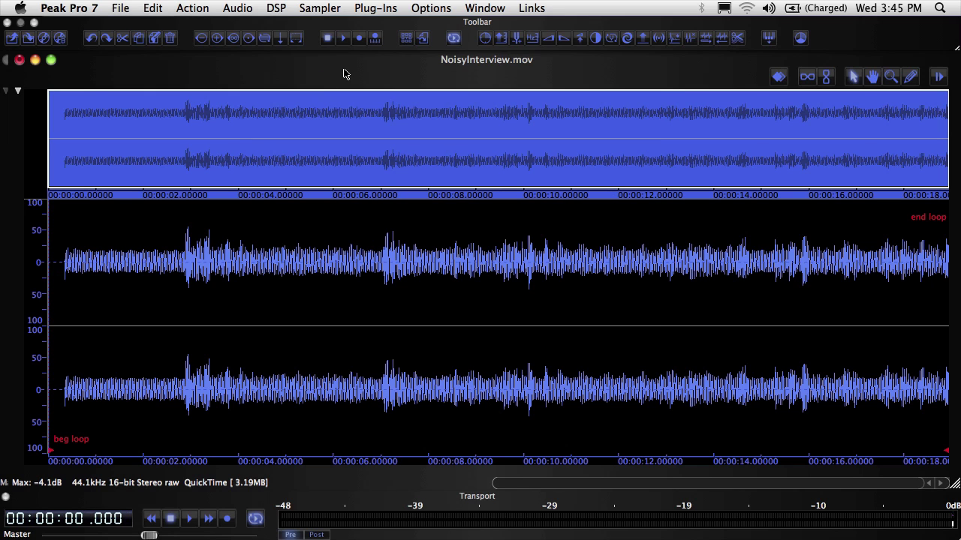
{"action": "left_click", "coordinate": [477, 10]}
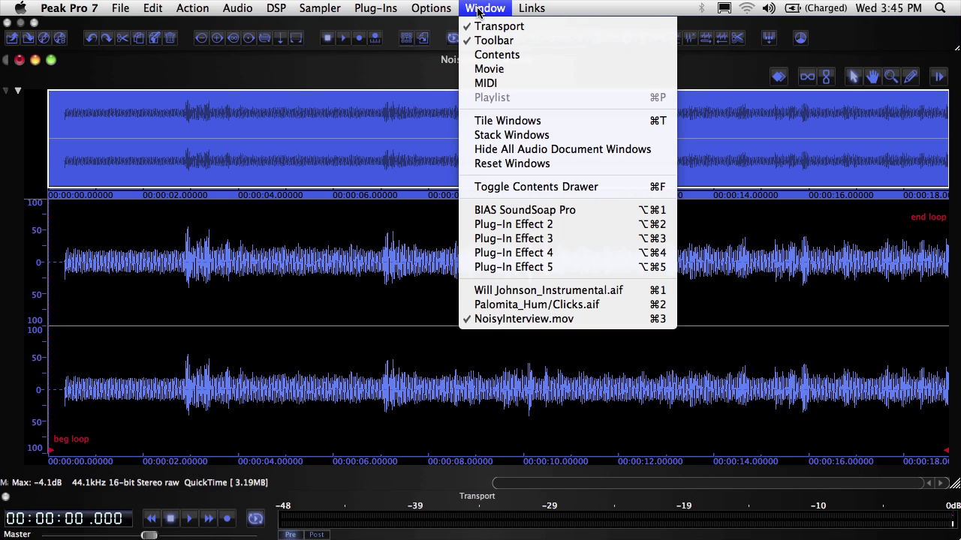
{"action": "left_click", "coordinate": [533, 213]}
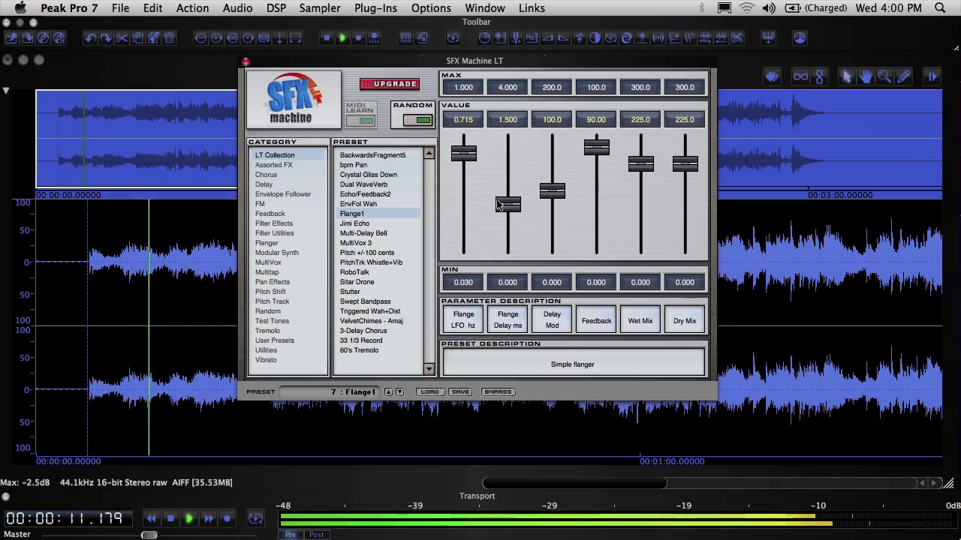
{"action": "mouse_move", "coordinate": [508, 213]}
{"action": "left_mouse_down"}
{"action": "mouse_move", "coordinate": [503, 229]}
{"action": "mouse_move", "coordinate": [503, 165]}
{"action": "mouse_move", "coordinate": [503, 198]}
{"action": "left_mouse_up"}
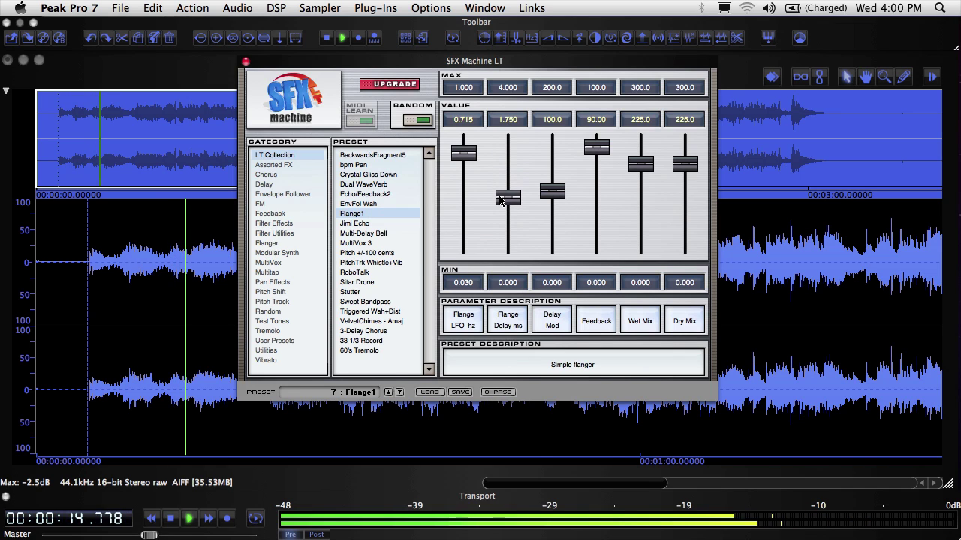
Bypass SFX Machine LT and re-enable it to compare, then stop playback.
{"action": "left_click", "coordinate": [507, 392]}
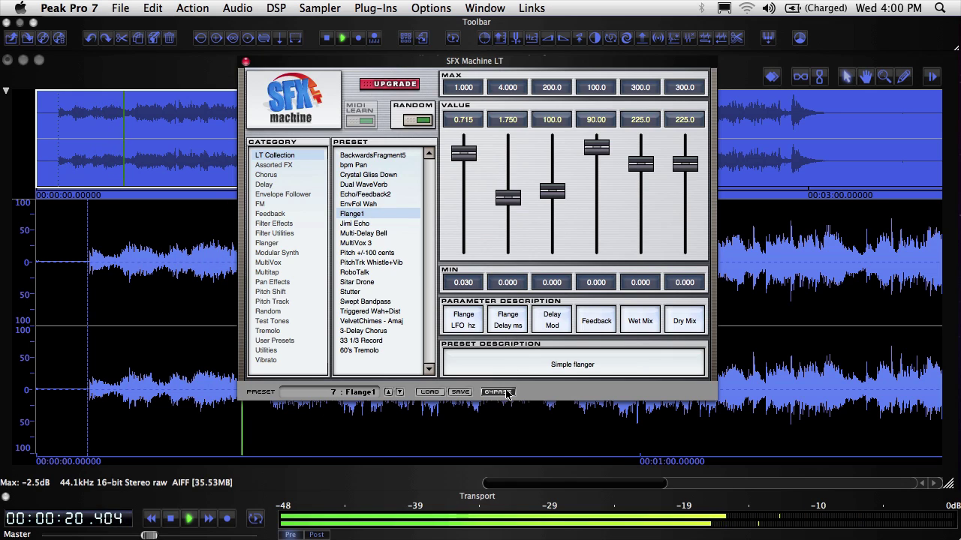
{"action": "left_click", "coordinate": [507, 392]}
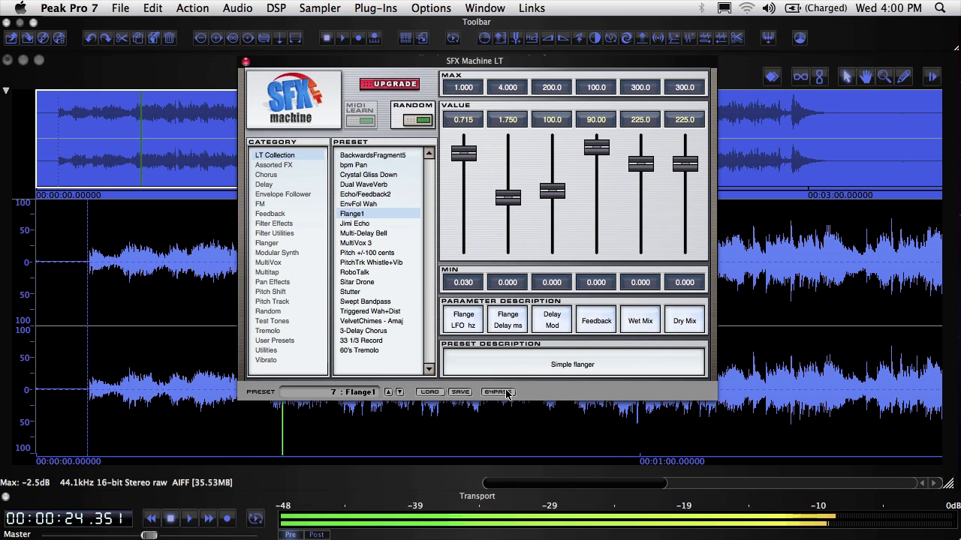
{"action": "key", "text": "space"}
Audition SFX Machine LT presets with the arrows, then load 13 : RoboTalk.
{"action": "left_click", "coordinate": [400, 393]}
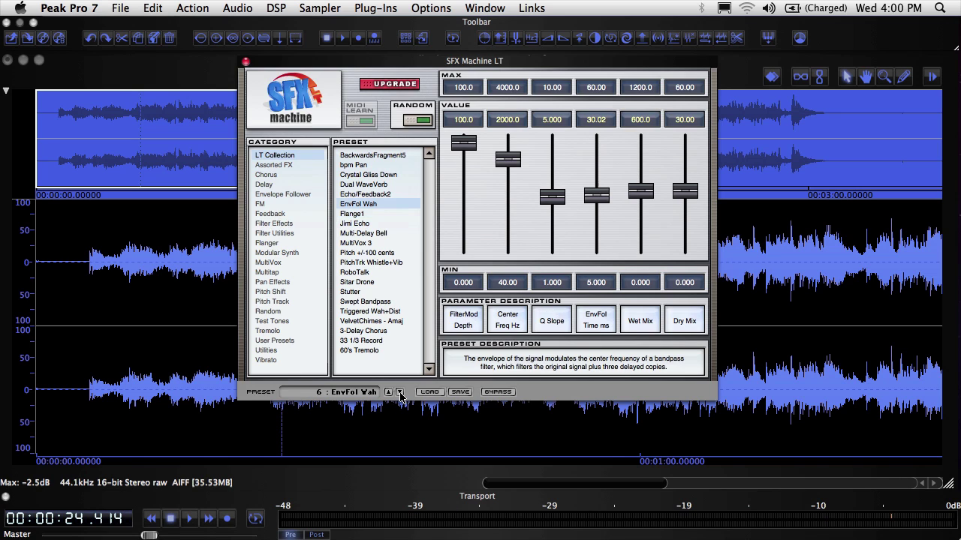
{"action": "left_click", "coordinate": [400, 393]}
{"action": "left_click", "coordinate": [401, 392]}
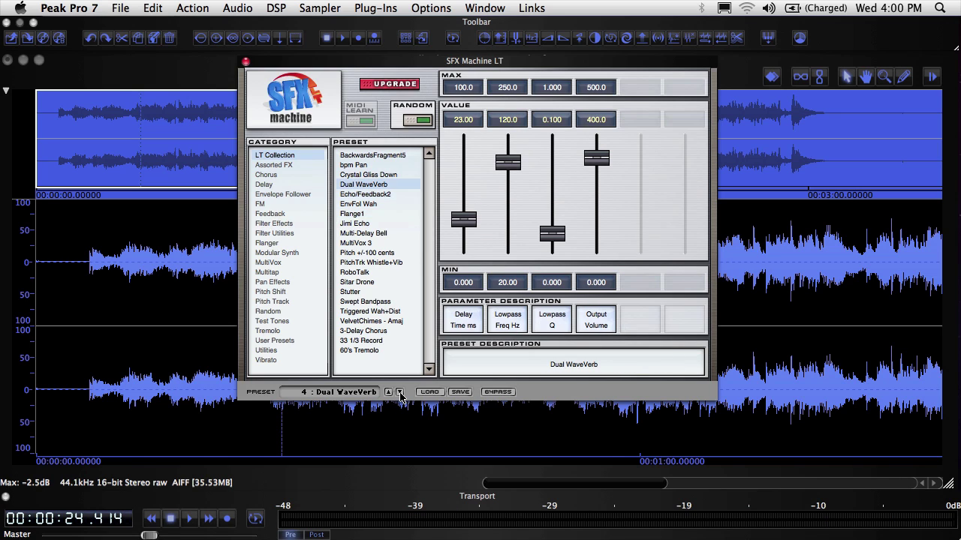
{"action": "left_click", "coordinate": [400, 393]}
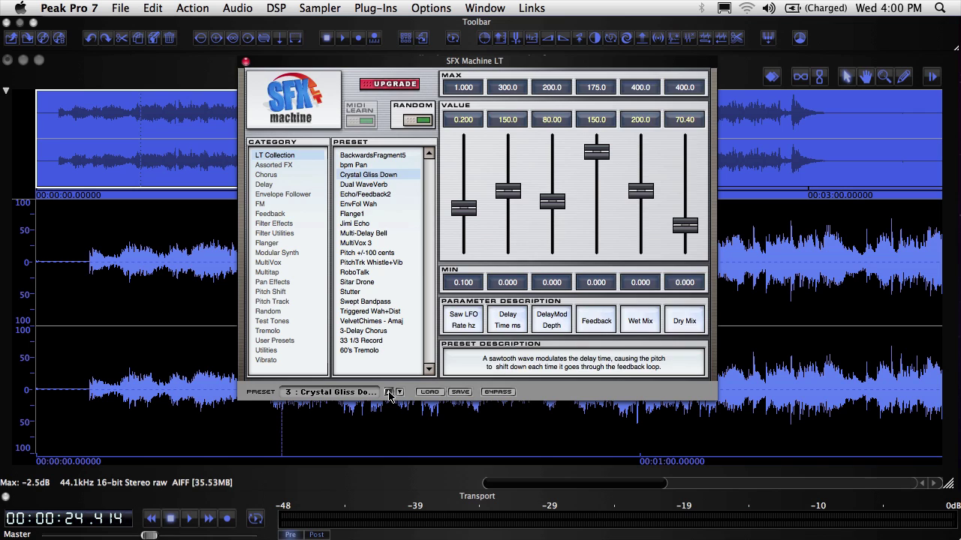
{"action": "left_click", "coordinate": [388, 392]}
{"action": "left_click", "coordinate": [388, 393]}
{"action": "left_click", "coordinate": [388, 393]}
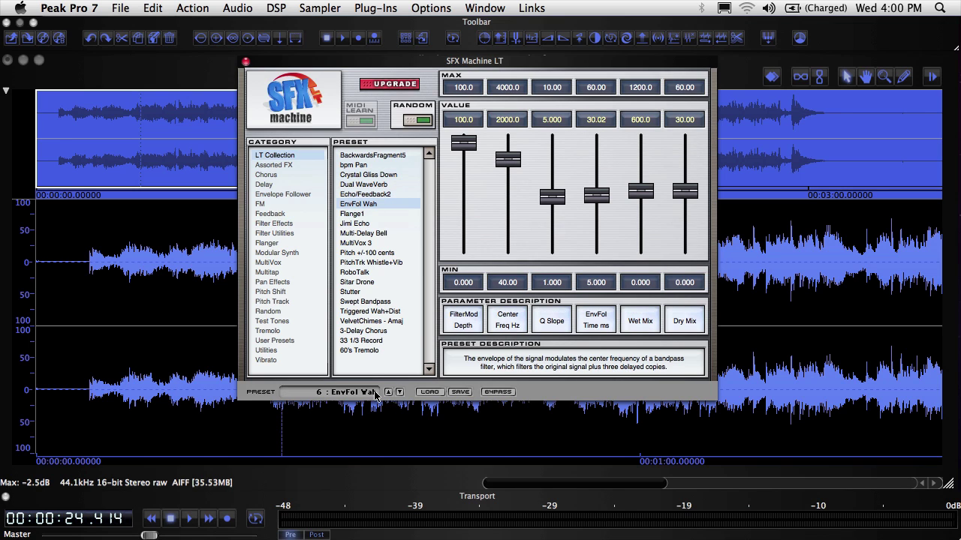
{"action": "left_click", "coordinate": [376, 396]}
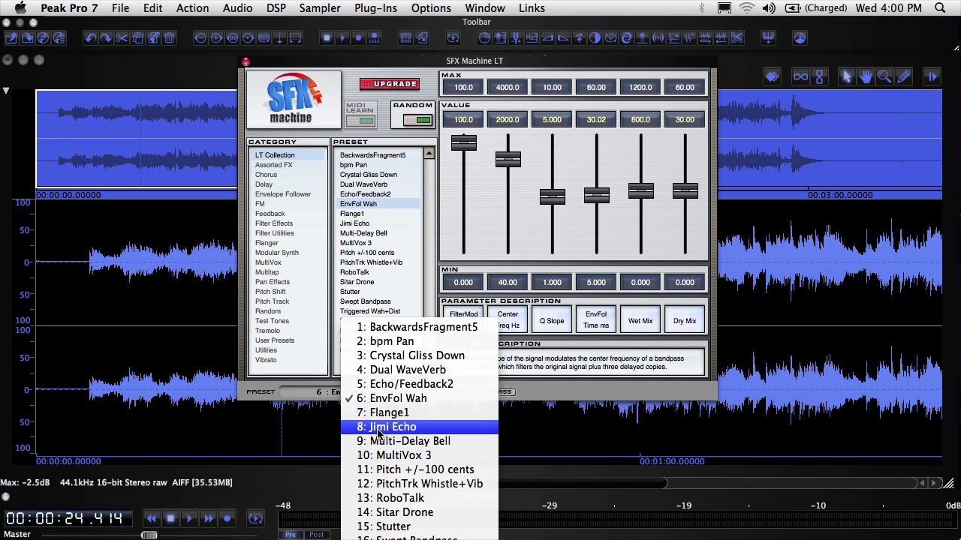
{"action": "left_click", "coordinate": [389, 500]}
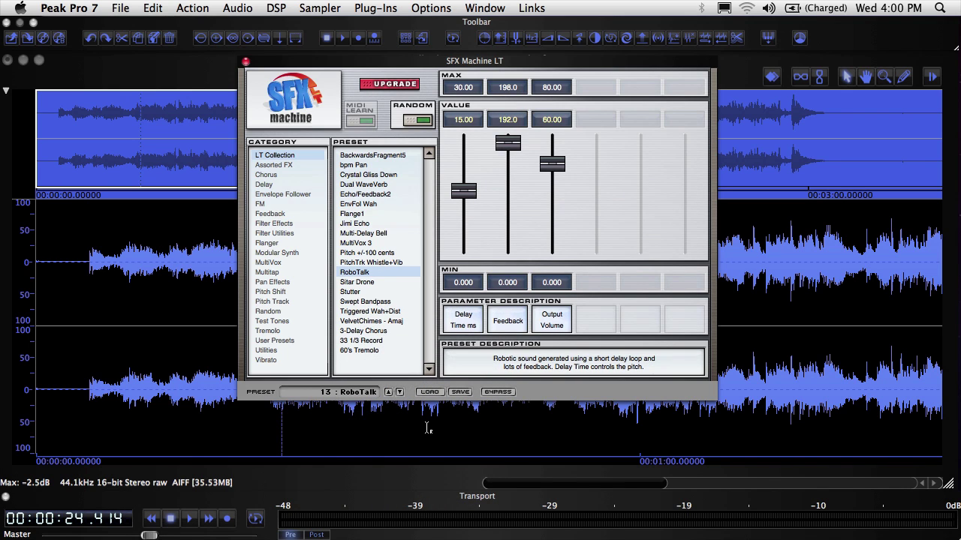
Save the current RoboTalk settings as a preset named My Preset.
{"action": "left_click", "coordinate": [461, 392]}
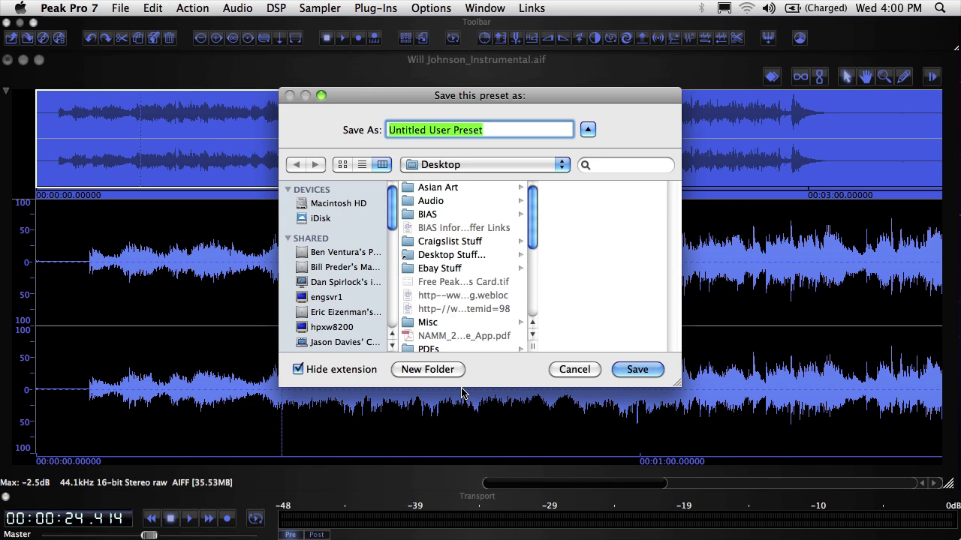
{"action": "type", "text": "My Preset"}
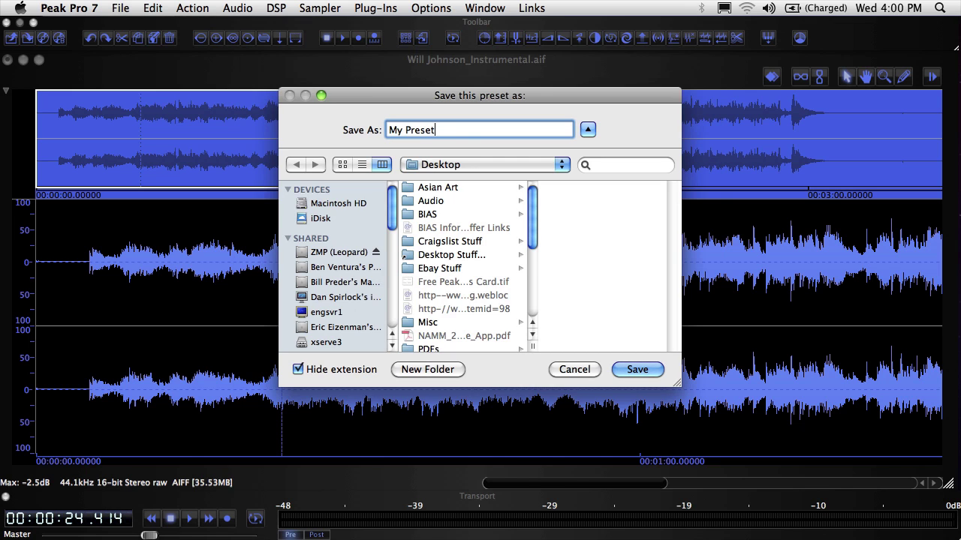
{"action": "key", "text": "Return"}
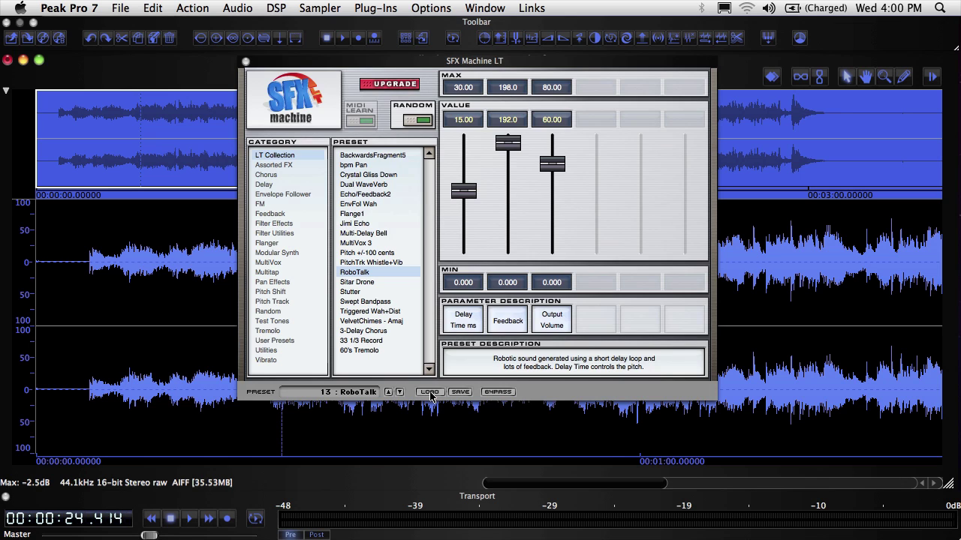
Load the My Preset file back from the Desktop.
{"action": "left_click", "coordinate": [429, 392]}
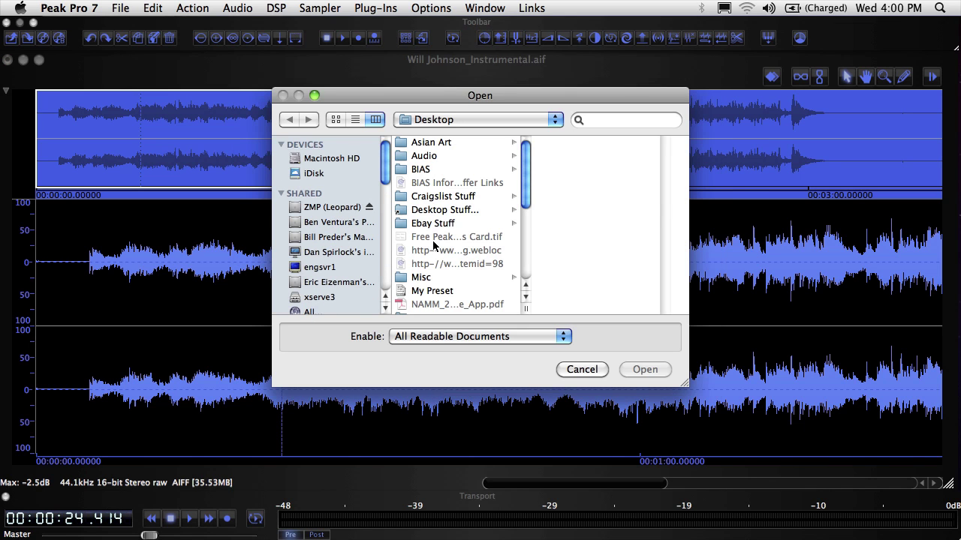
{"action": "left_click", "coordinate": [438, 291]}
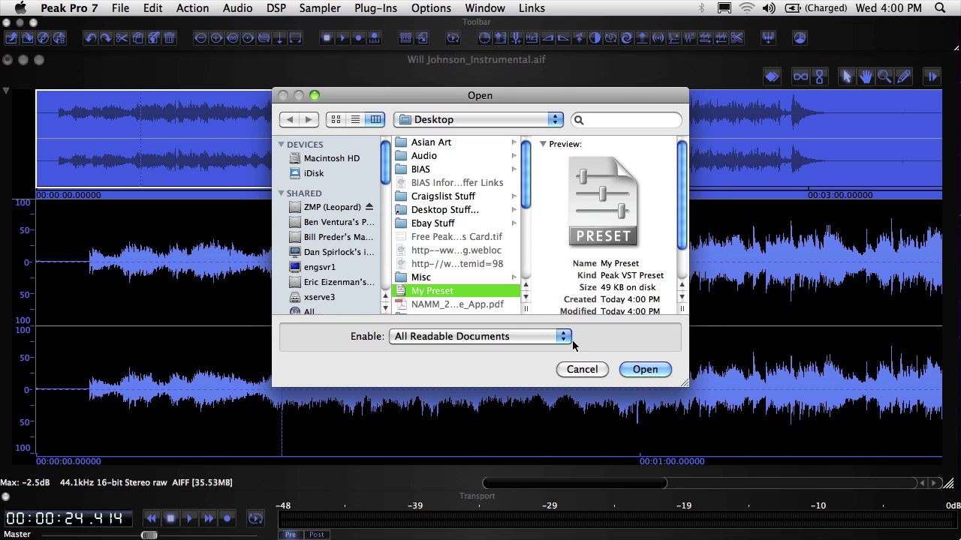
{"action": "left_click", "coordinate": [630, 376]}
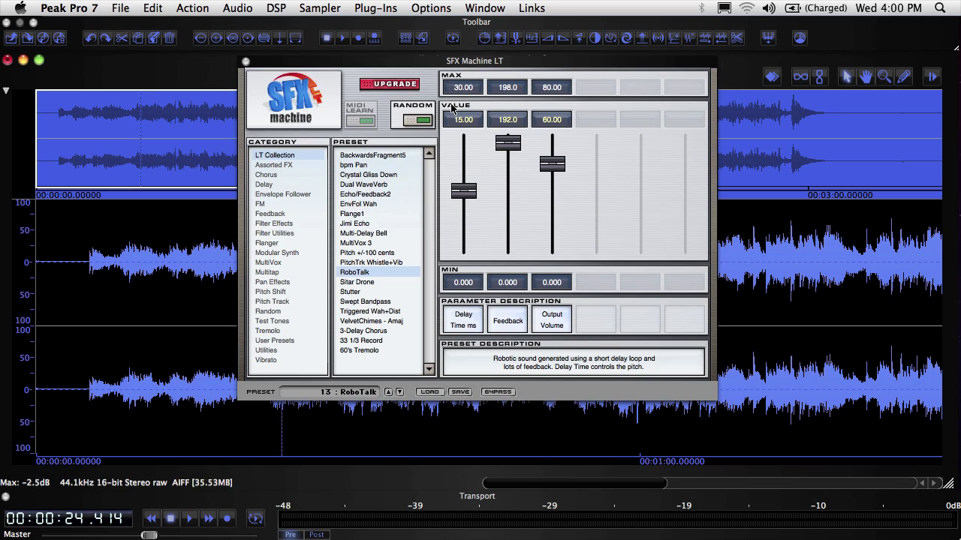
Set Plug-Ins Insert 1 to VST None, removing SFX Machine LT.
{"action": "left_click", "coordinate": [376, 9]}
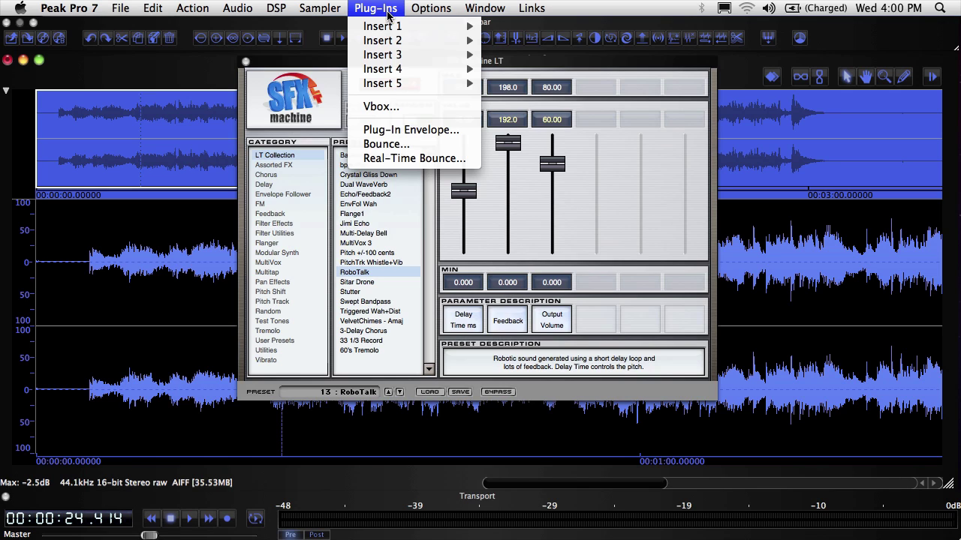
{"action": "mouse_move", "coordinate": [389, 28]}
{"action": "mouse_move", "coordinate": [516, 60]}
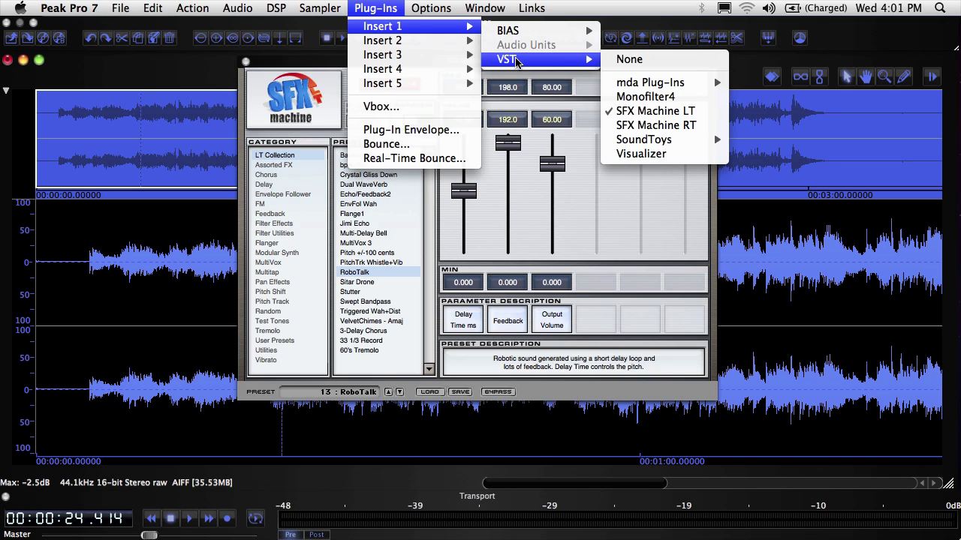
{"action": "left_click", "coordinate": [644, 64]}
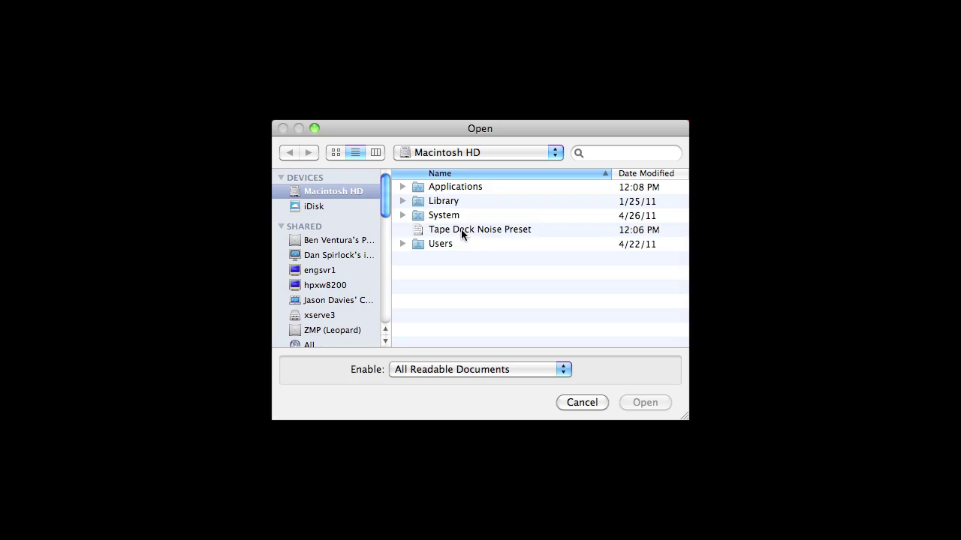
Select the Tape Deck Noise Preset file on Macintosh HD for SoundSoap 2.
{"action": "left_click", "coordinate": [461, 230]}
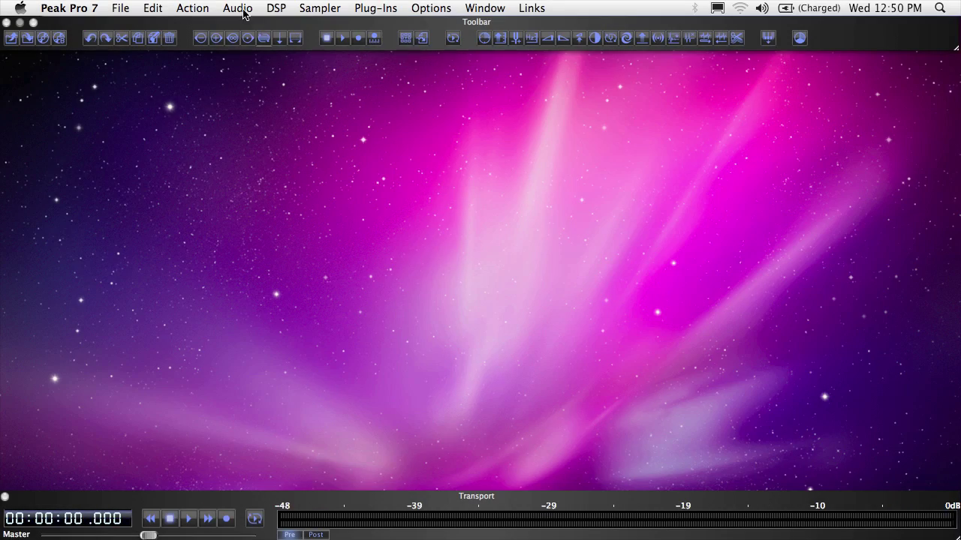
Turn on Record through plug-ins in the Record Settings.
{"action": "left_click", "coordinate": [243, 10]}
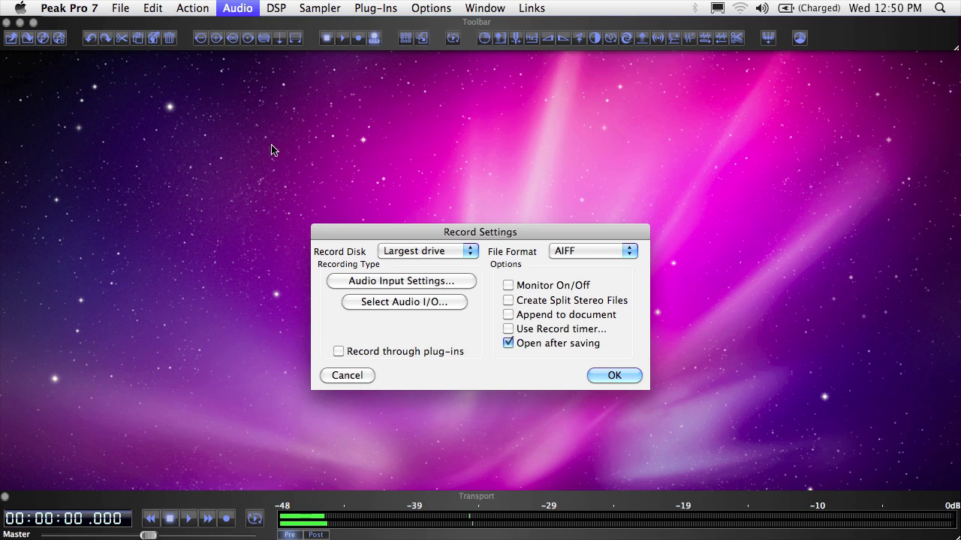
{"action": "left_click", "coordinate": [338, 352]}
{"action": "left_click", "coordinate": [612, 377]}
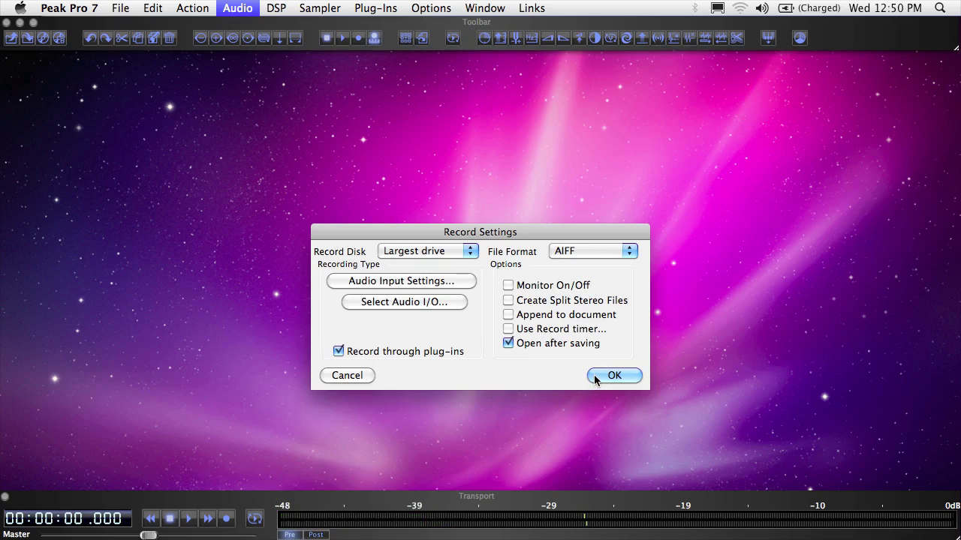
Record through SoundSoap 2, raising Click & Crackle removal and lowering Noise Tuner mid-take.
{"action": "key", "text": "super+r"}
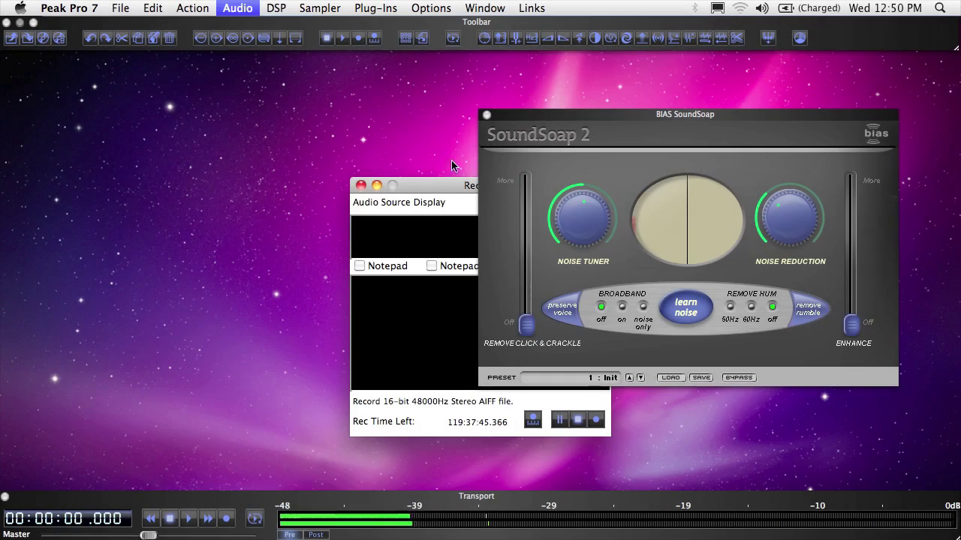
{"action": "left_click_drag", "start_coordinate": [333, 145], "coordinate": [240, 120]}
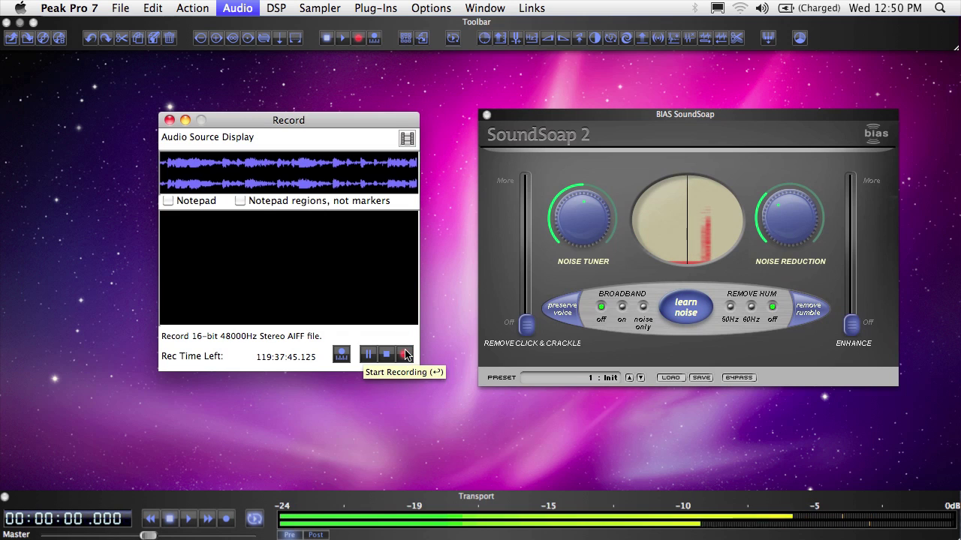
{"action": "left_click", "coordinate": [405, 354]}
{"action": "left_click_drag", "start_coordinate": [527, 324], "coordinate": [528, 262]}
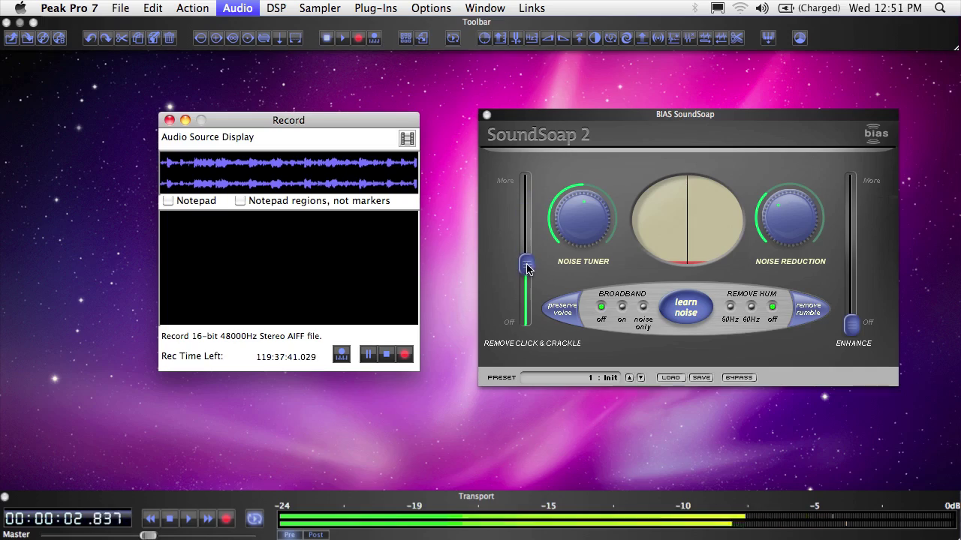
{"action": "left_click_drag", "start_coordinate": [596, 200], "coordinate": [558, 227]}
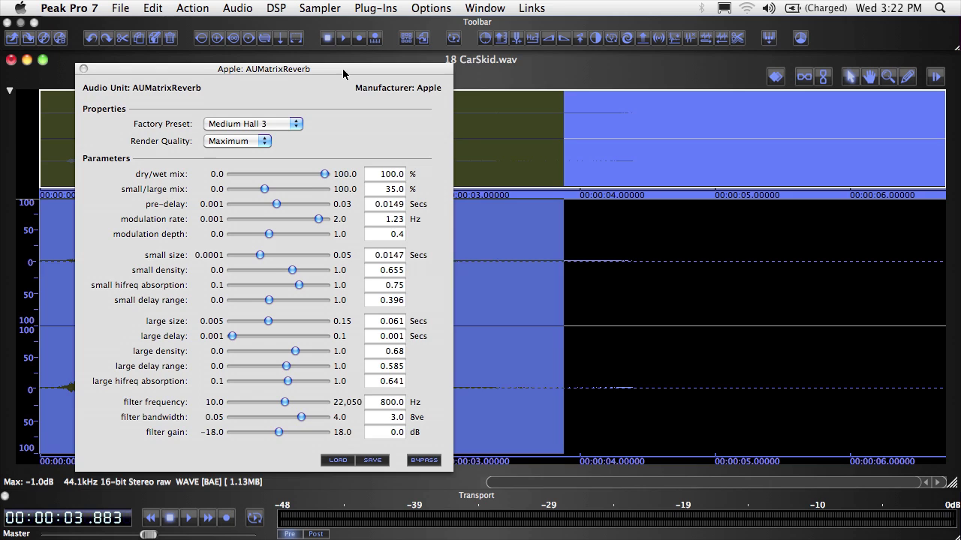
{"action": "left_click_drag", "start_coordinate": [343, 68], "coordinate": [836, 72]}
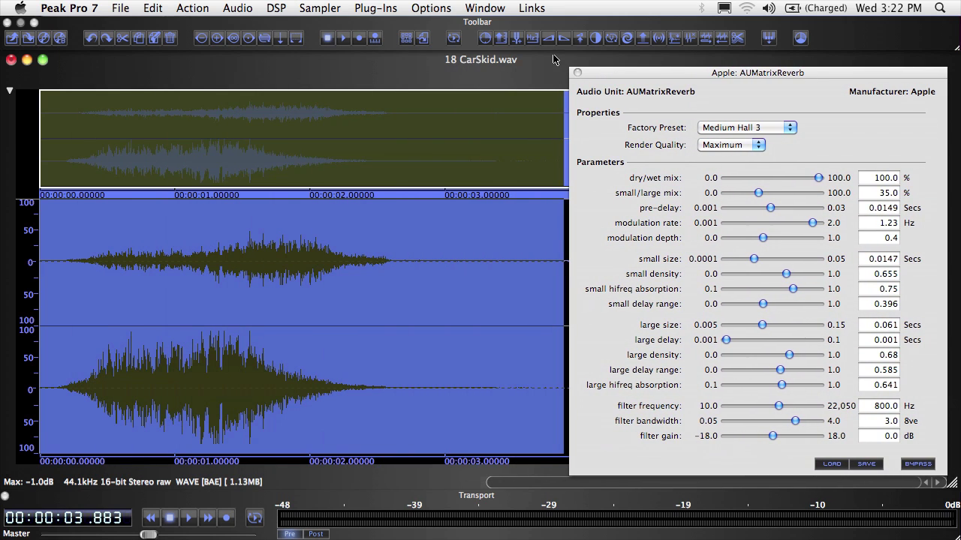
Preview the Plug-In Envelope editor without changes, then play the sound with reverb.
{"action": "left_click", "coordinate": [382, 8]}
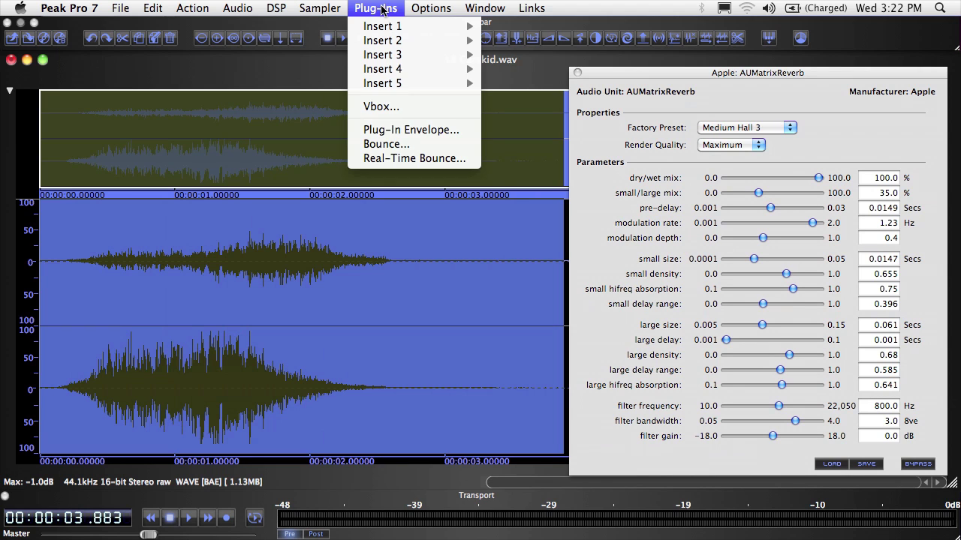
{"action": "left_click", "coordinate": [420, 131]}
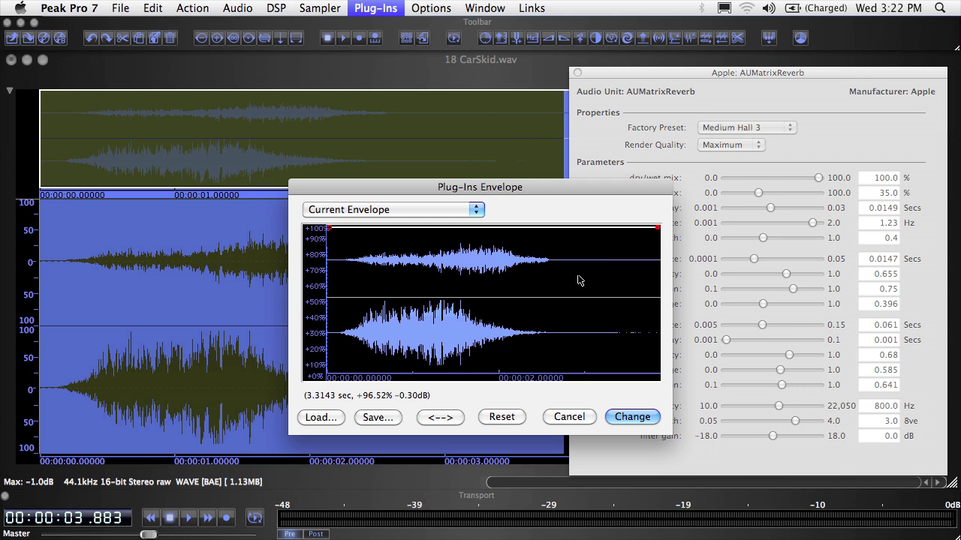
{"action": "left_click", "coordinate": [567, 417]}
{"action": "key", "text": "space"}
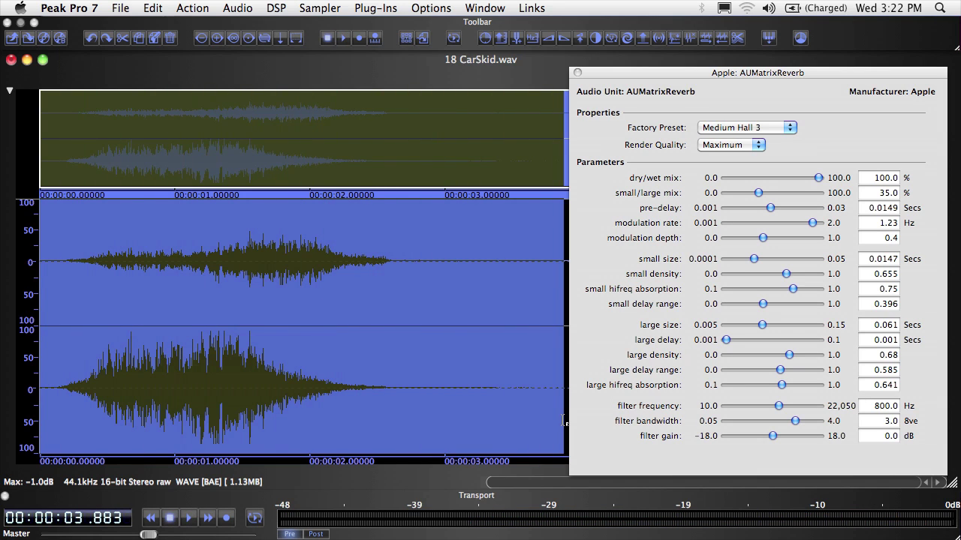
Draw a reverb envelope from 0% at the start to 100% near 2.3 seconds.
{"action": "left_click", "coordinate": [389, 8]}
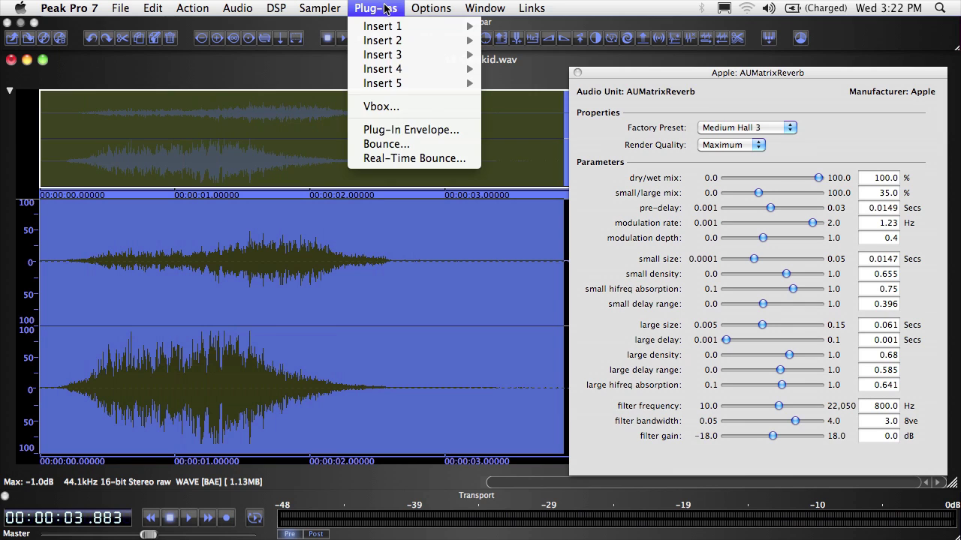
{"action": "left_click", "coordinate": [423, 130]}
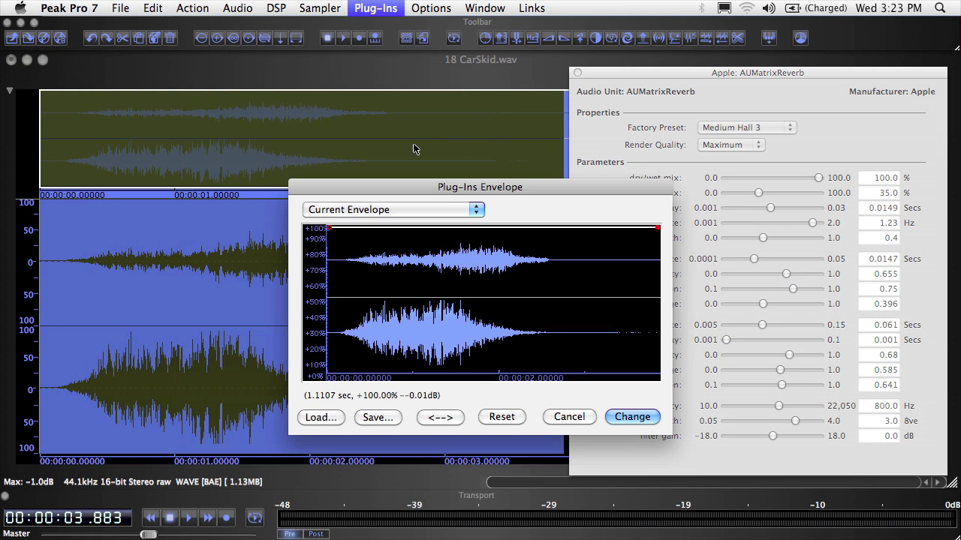
{"action": "left_click_drag", "start_coordinate": [333, 230], "coordinate": [287, 395]}
{"action": "left_click_drag", "start_coordinate": [363, 363], "coordinate": [539, 218]}
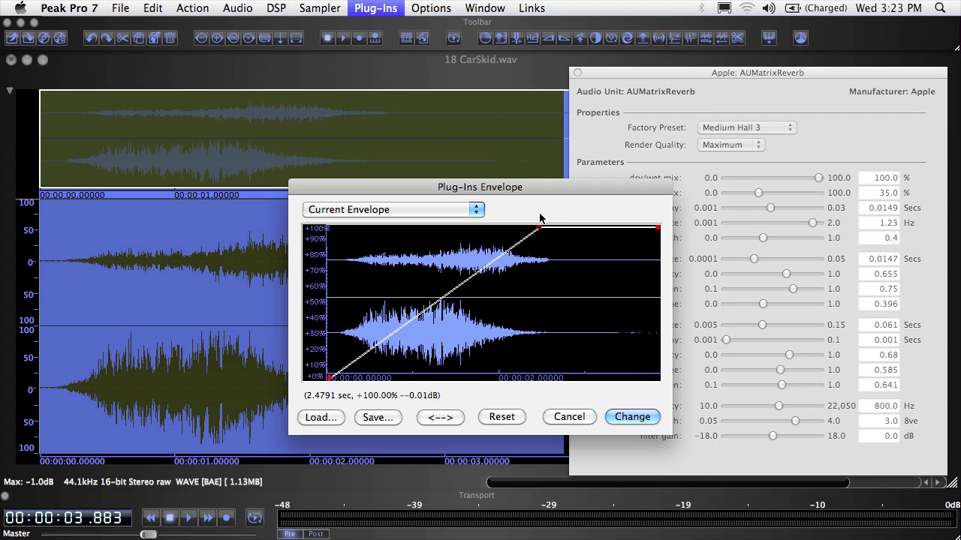
{"action": "left_click", "coordinate": [650, 418]}
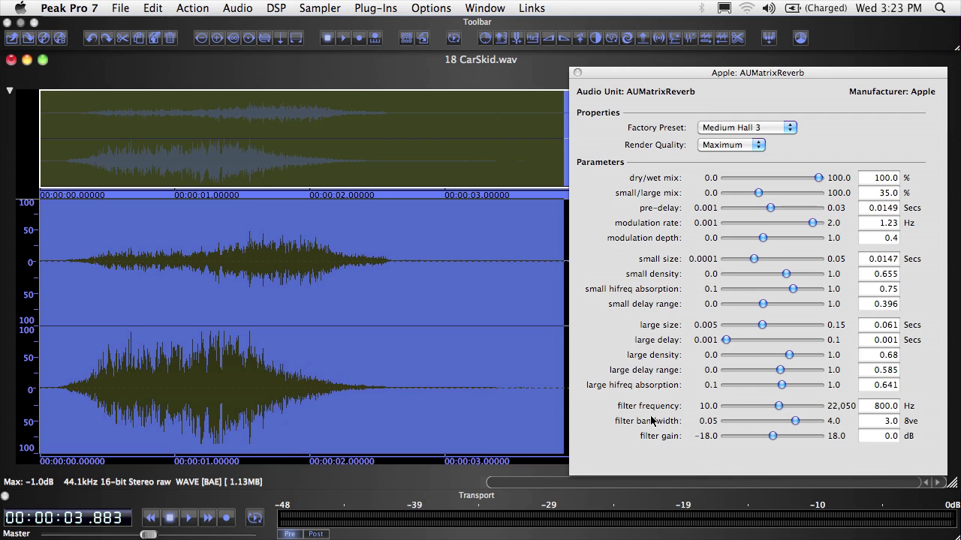
Play CarSkid.wav with the enveloped reverb, then open the Peak Pro 7 application menu.
{"action": "key", "text": "space"}
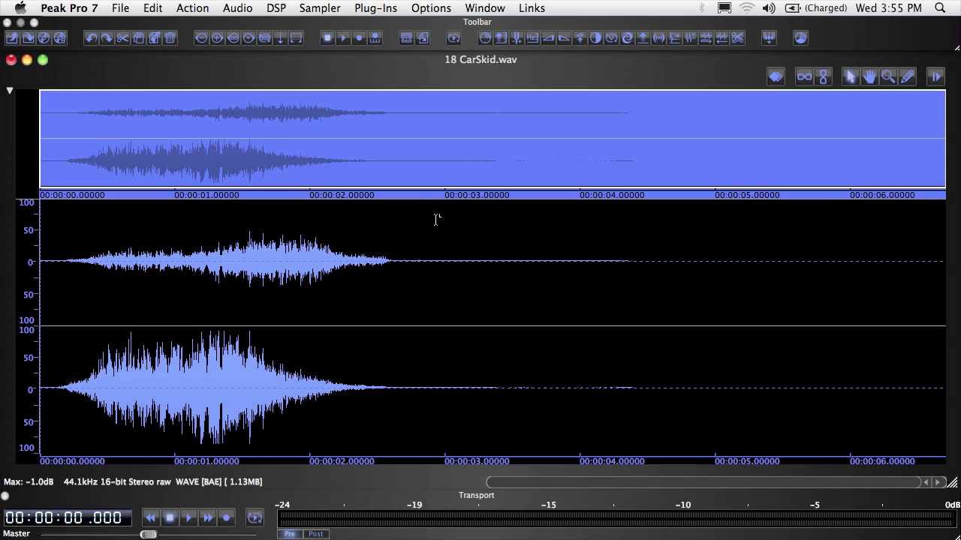
{"action": "left_click", "coordinate": [75, 8]}
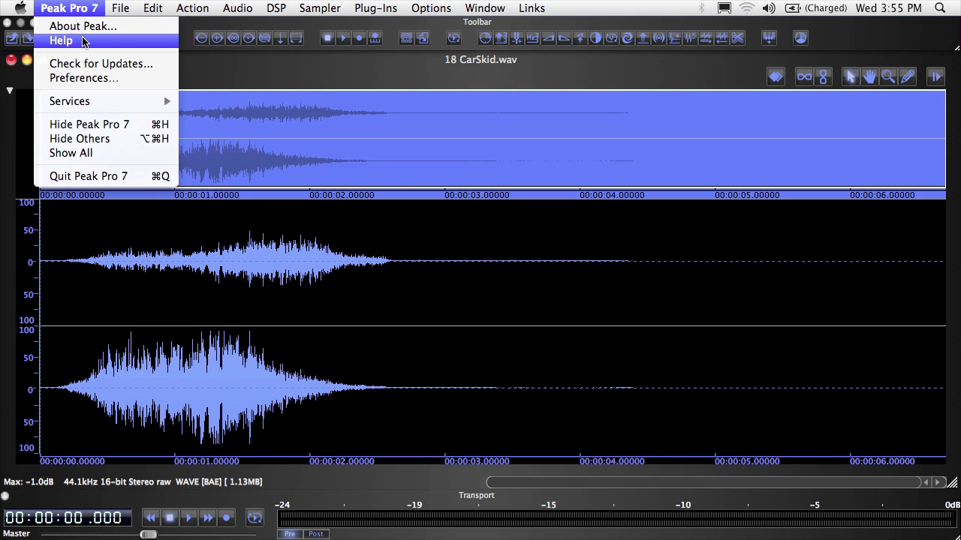